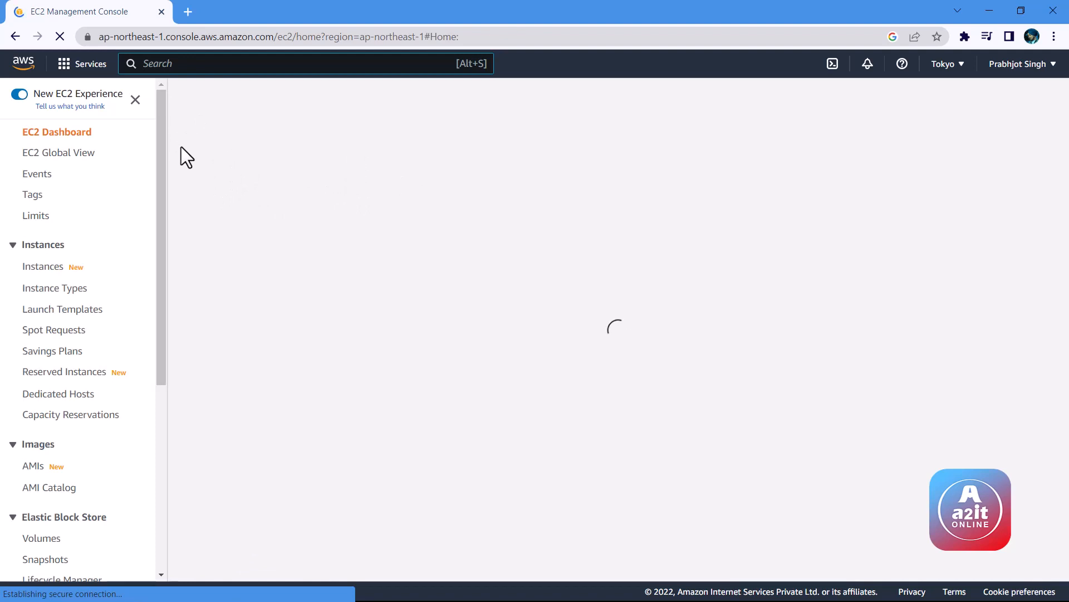
- Start launching a new EC2 instance in the Tokyo region from the EC2 dashboard
mouse_move(162, 153)
left_mouse_down()
mouse_move(160, 311)
mouse_move(168, 143)
left_mouse_up()
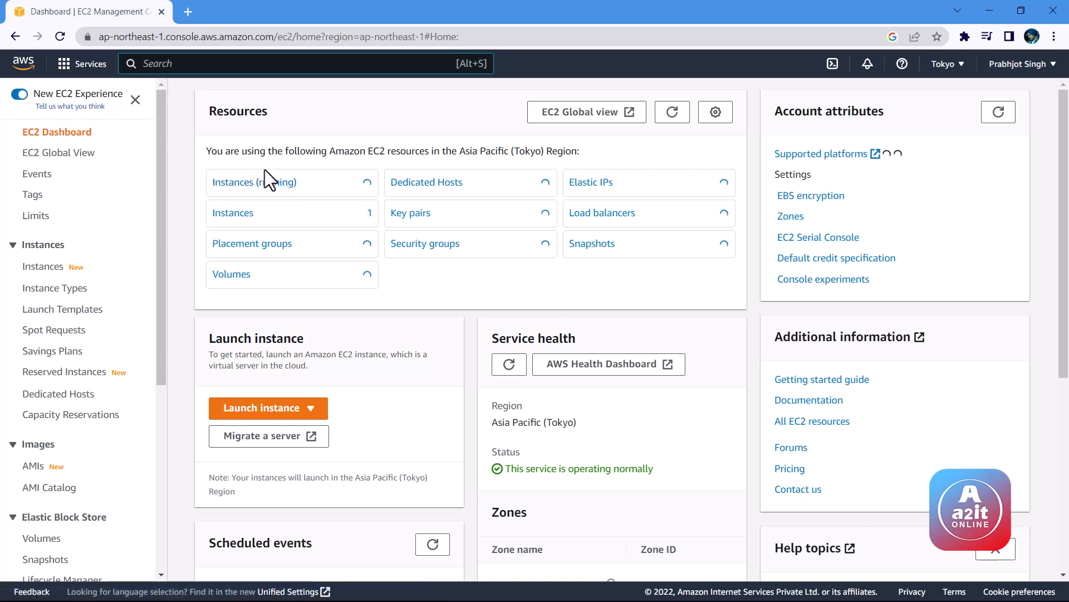
left_click(260, 410)
left_click(261, 431)
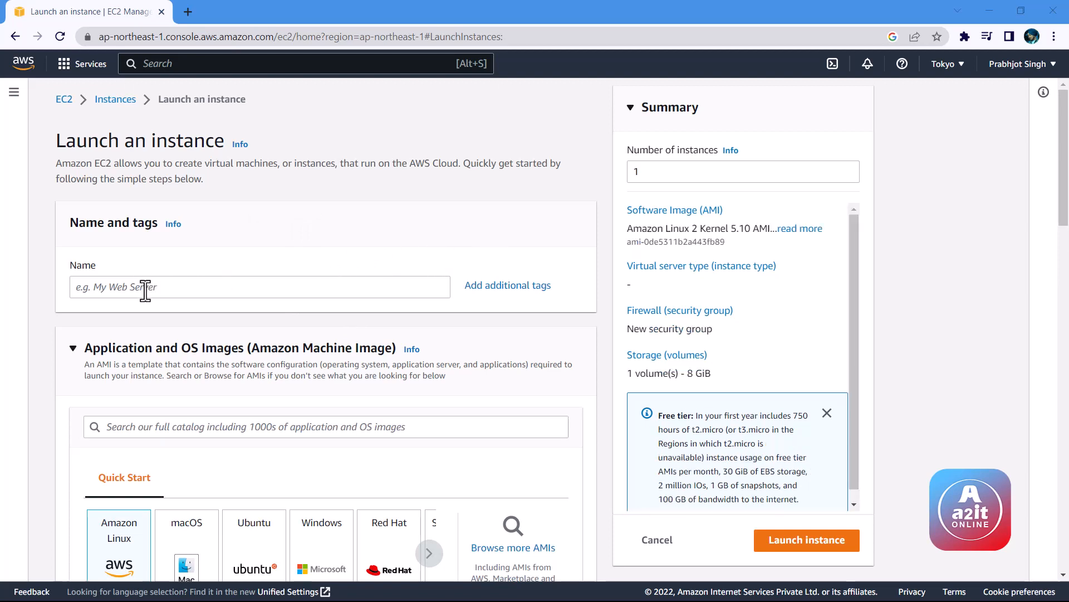
left_click(174, 282)
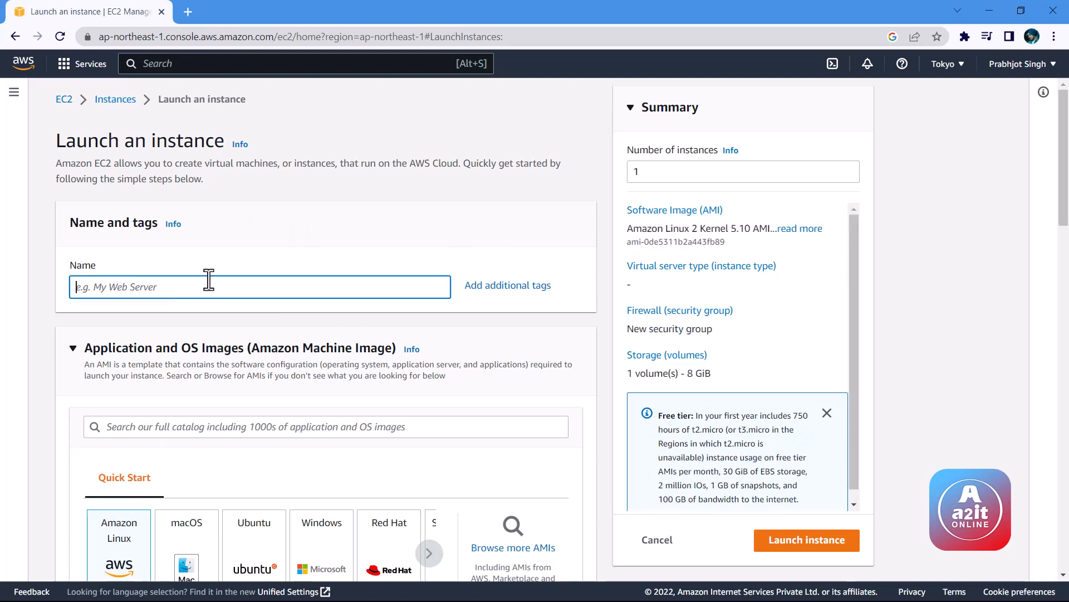
left_click(479, 230)
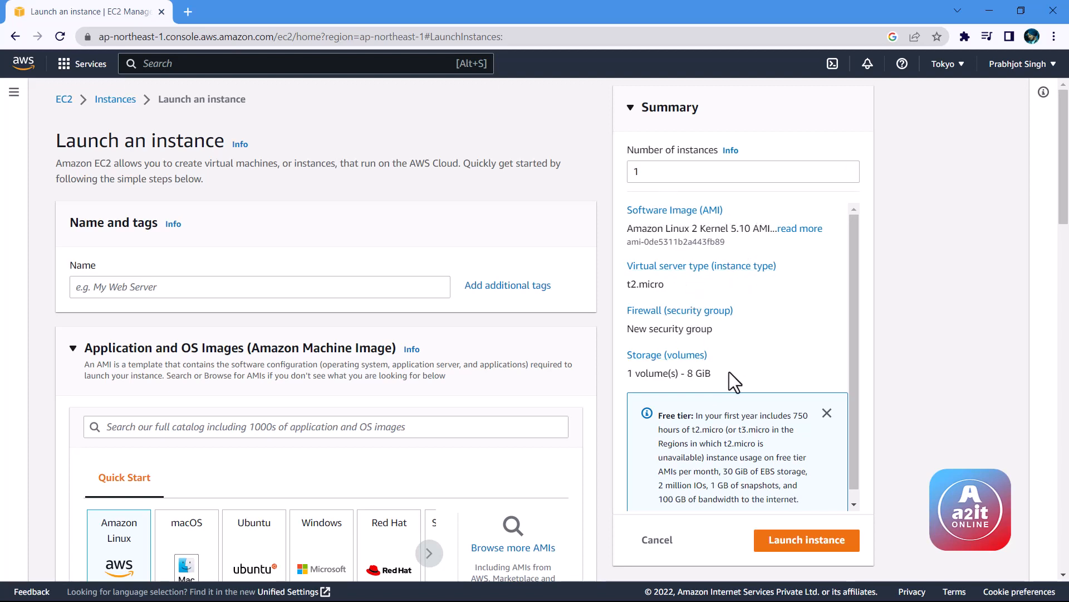
scroll(729, 372, "down", 1)
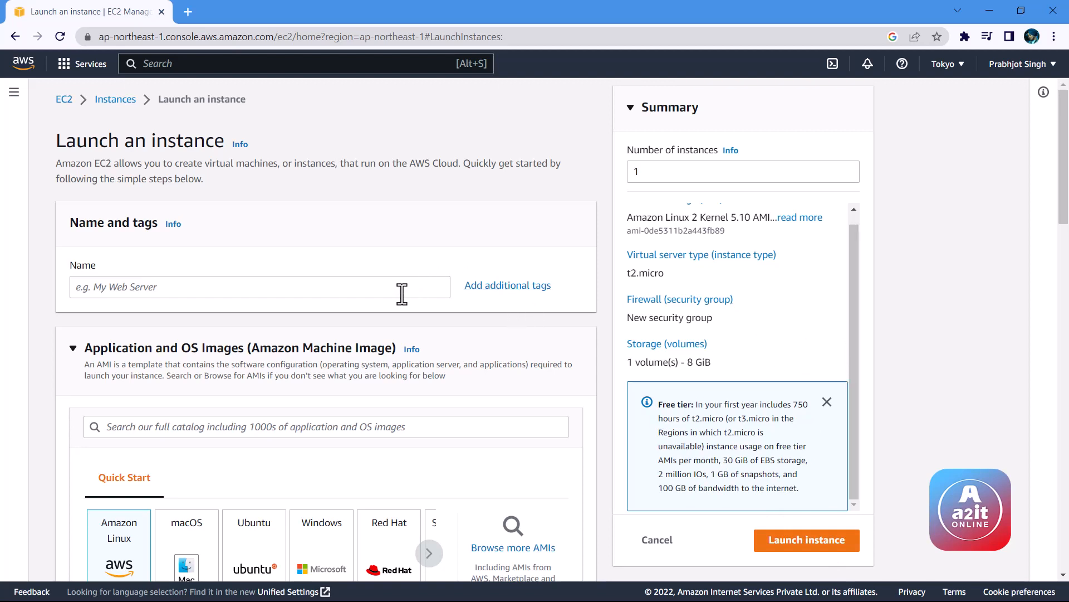
- Look through the quick-start operating systems for the machine image and choose Windows
scroll(401, 293, "down", 4)
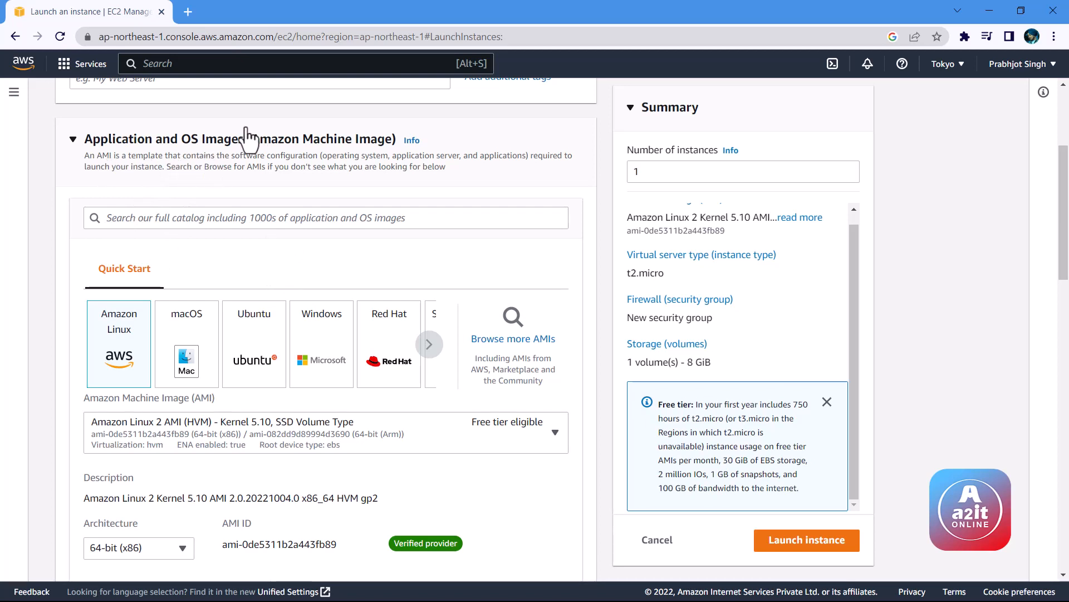
left_click(430, 344)
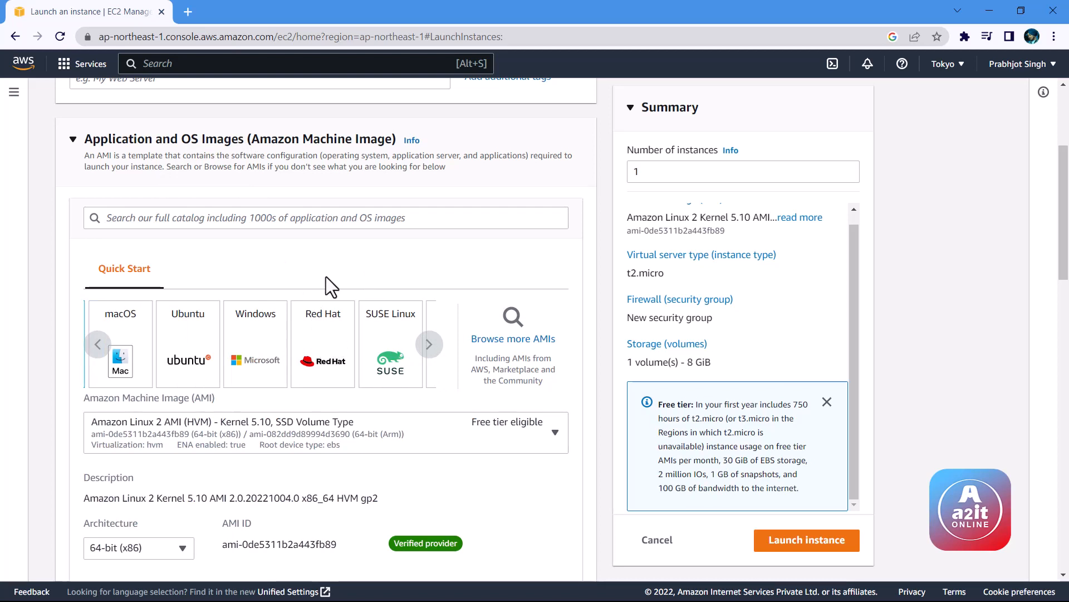
left_click(98, 344)
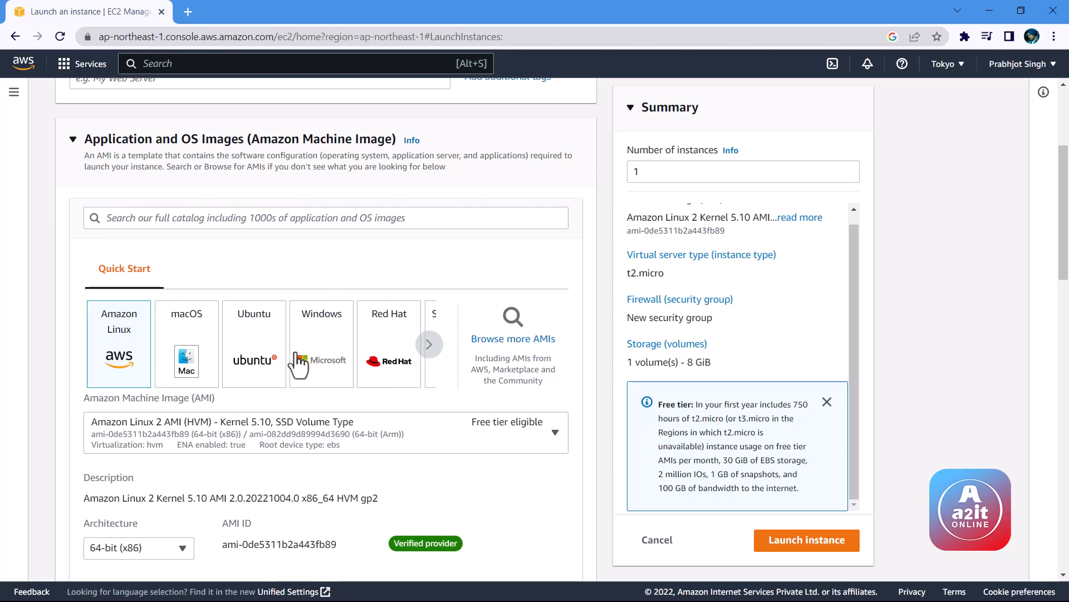
left_click(428, 347)
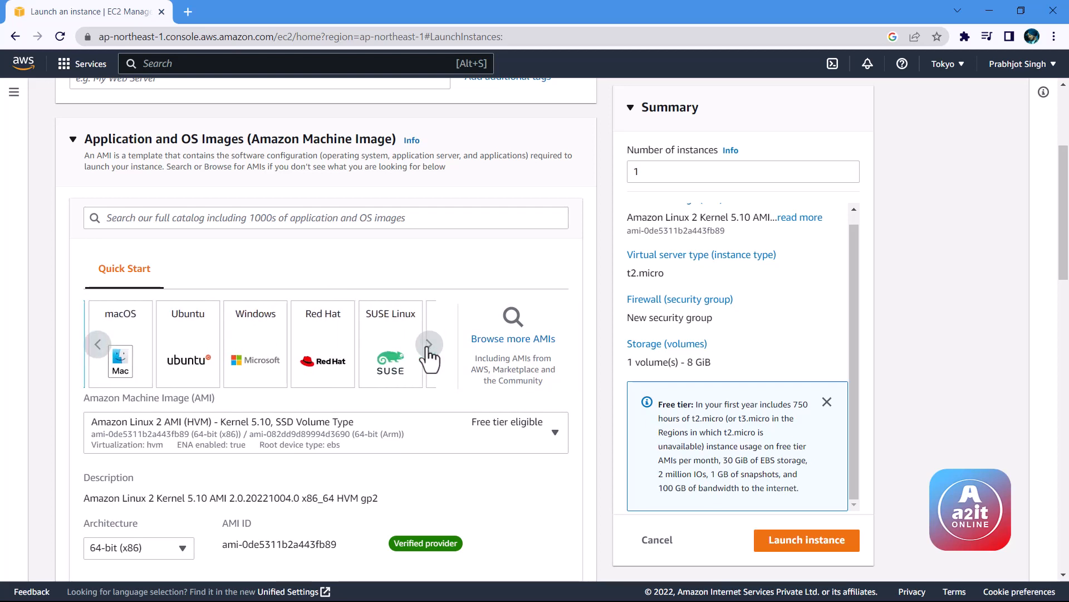
left_click(97, 349)
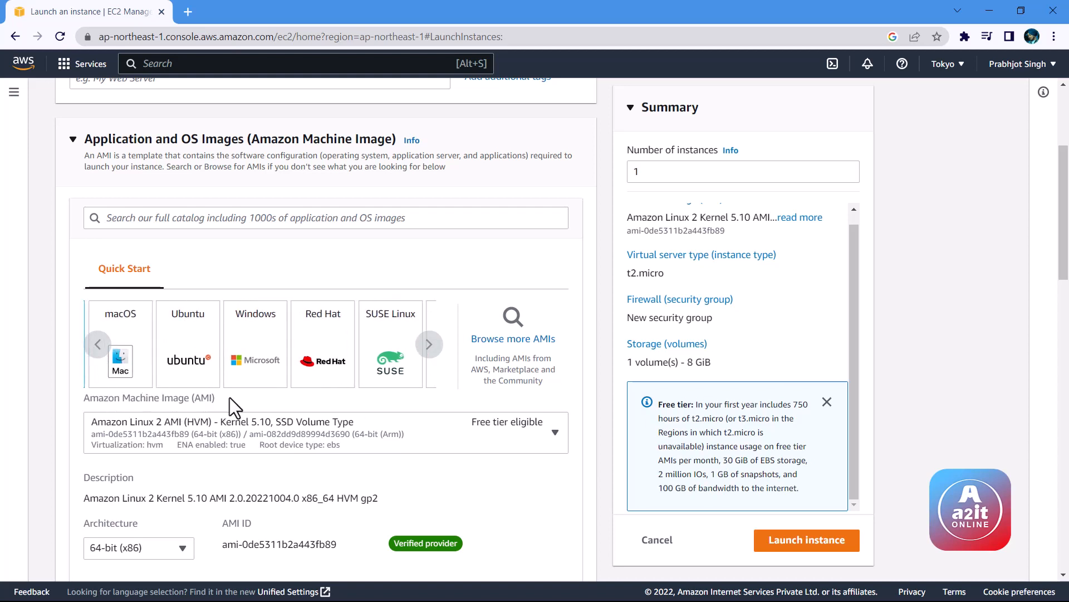
left_click(262, 355)
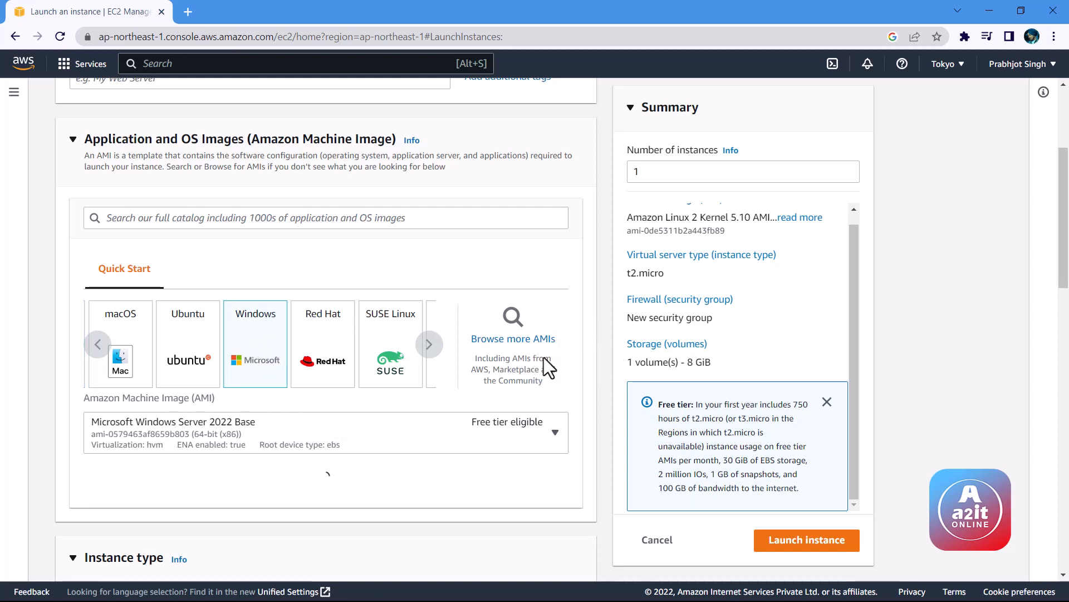
- Choose the free-tier-eligible Microsoft Windows Server 2012 R2 Base as the instance's machine image
scroll(535, 367, "down", 3)
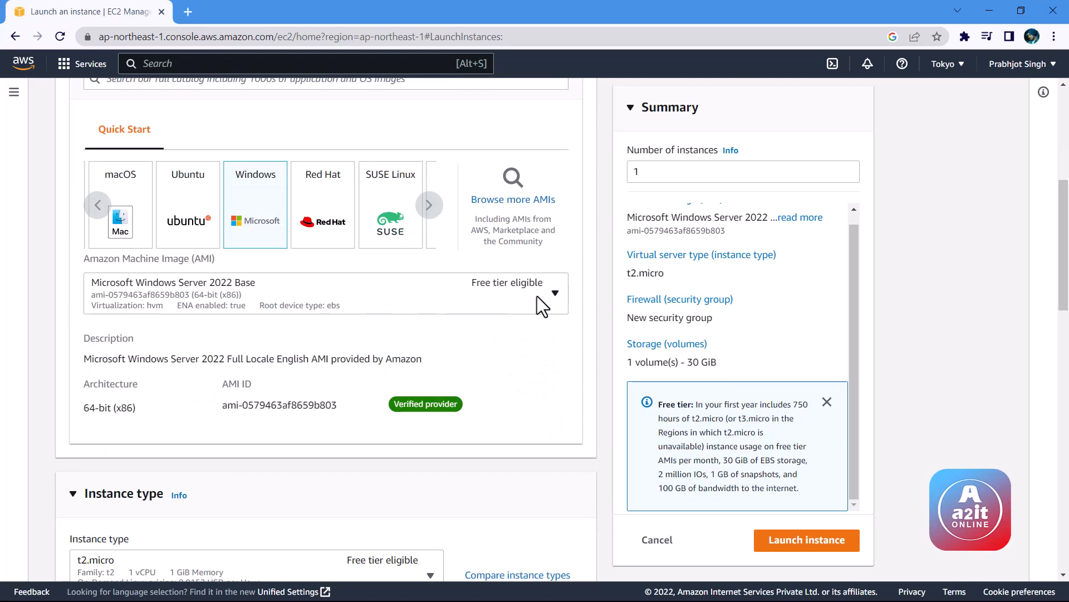
left_click(556, 293)
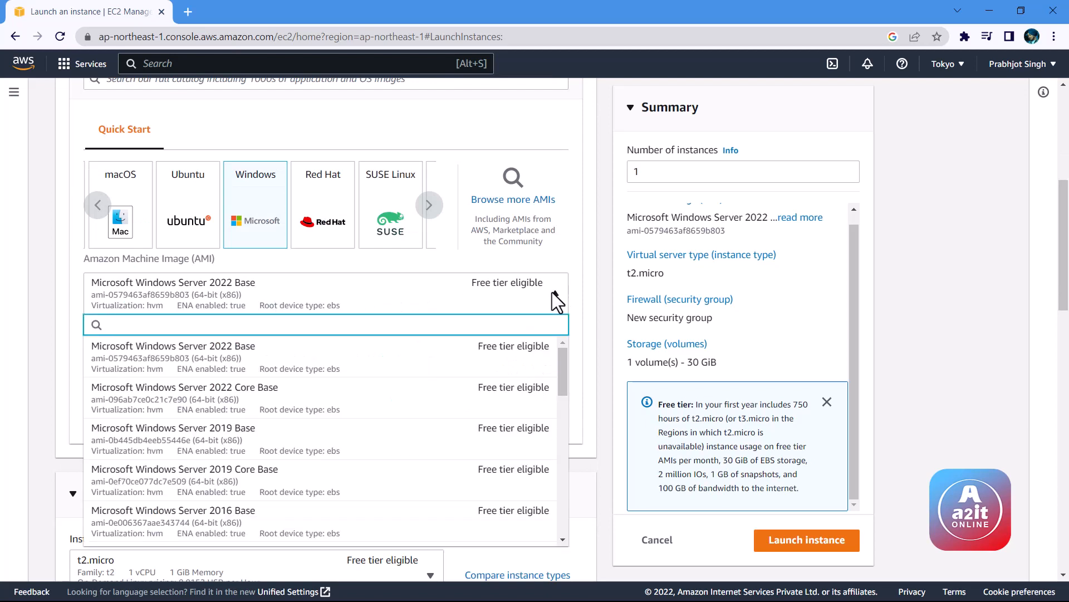
scroll(397, 435, "down", 4)
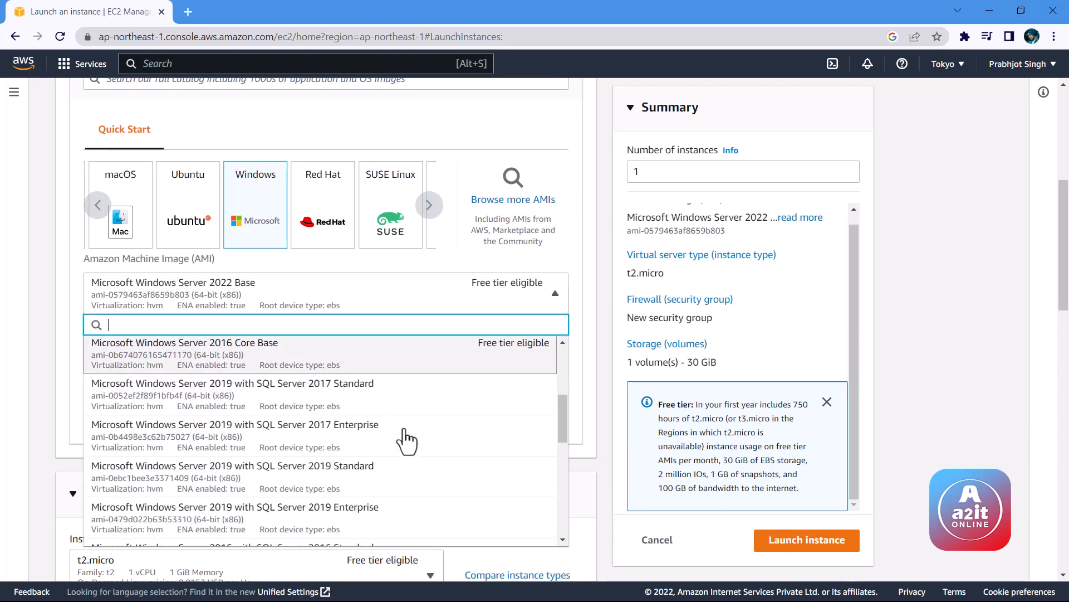
scroll(391, 447, "up", 4)
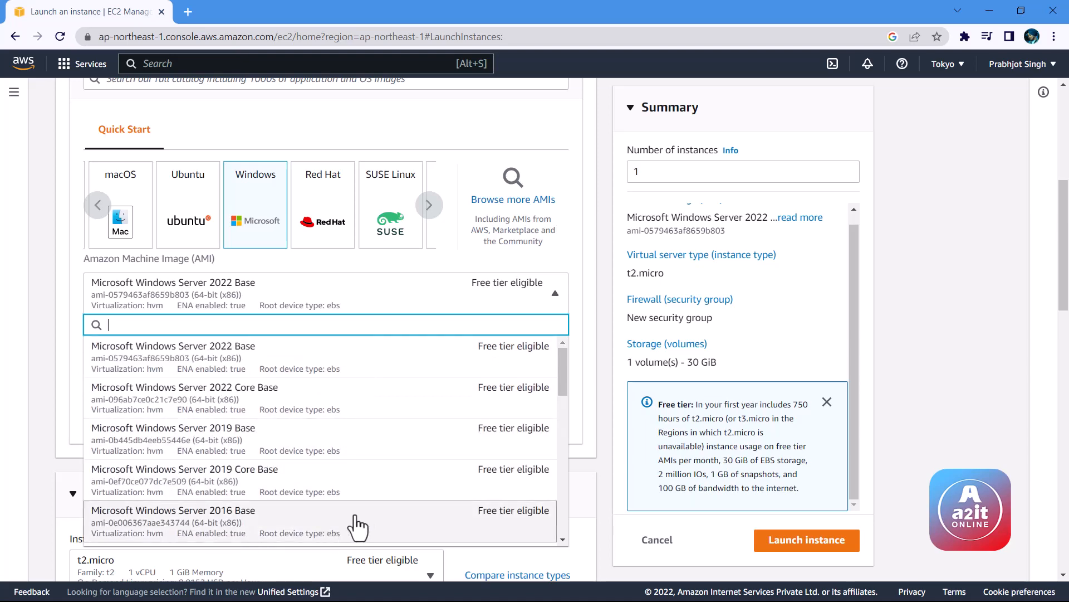
scroll(359, 521, "up", 3)
scroll(362, 490, "down", 1)
scroll(362, 471, "down", 2)
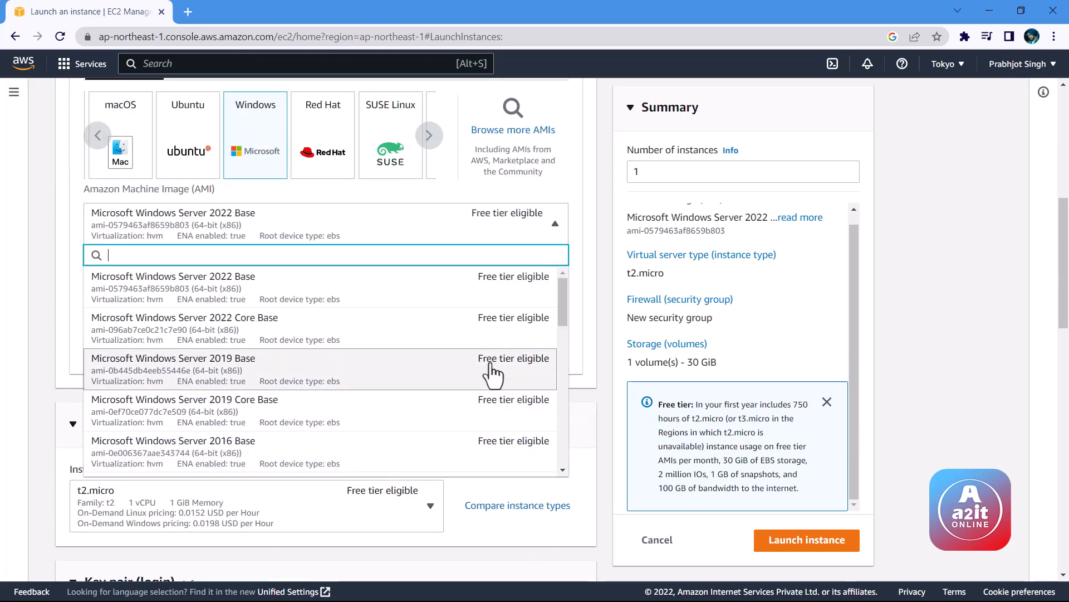
scroll(490, 382, "down", 5)
scroll(483, 382, "down", 5)
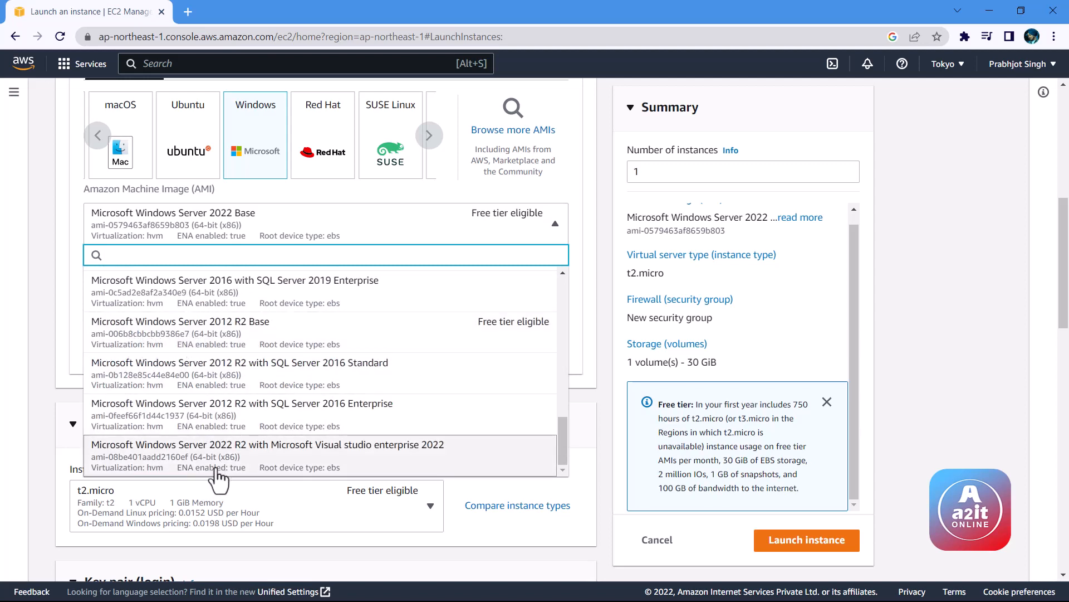
scroll(226, 304, "down", 1)
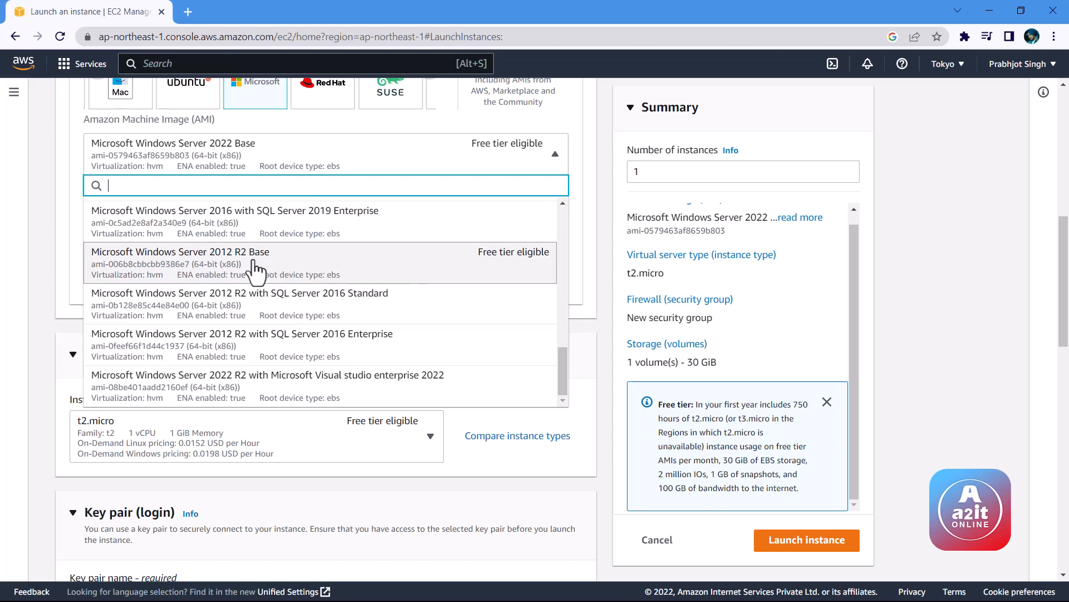
left_click(214, 259)
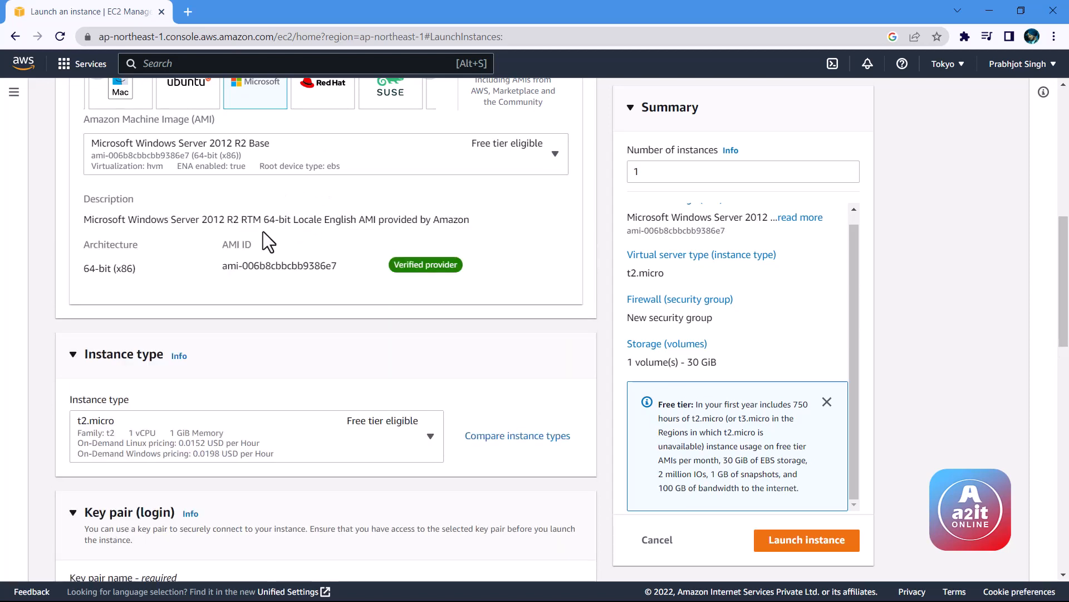
- Examine the available instance types, comparing their vCPUs, memory and hourly Linux and Windows pricing
scroll(176, 245, "down", 1)
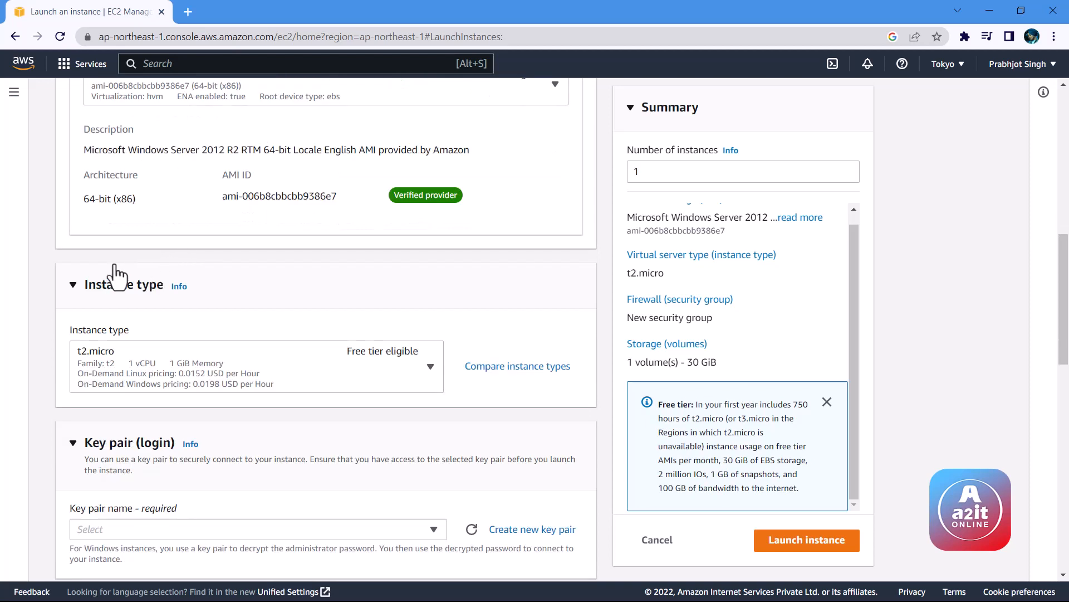
scroll(106, 262, "down", 1)
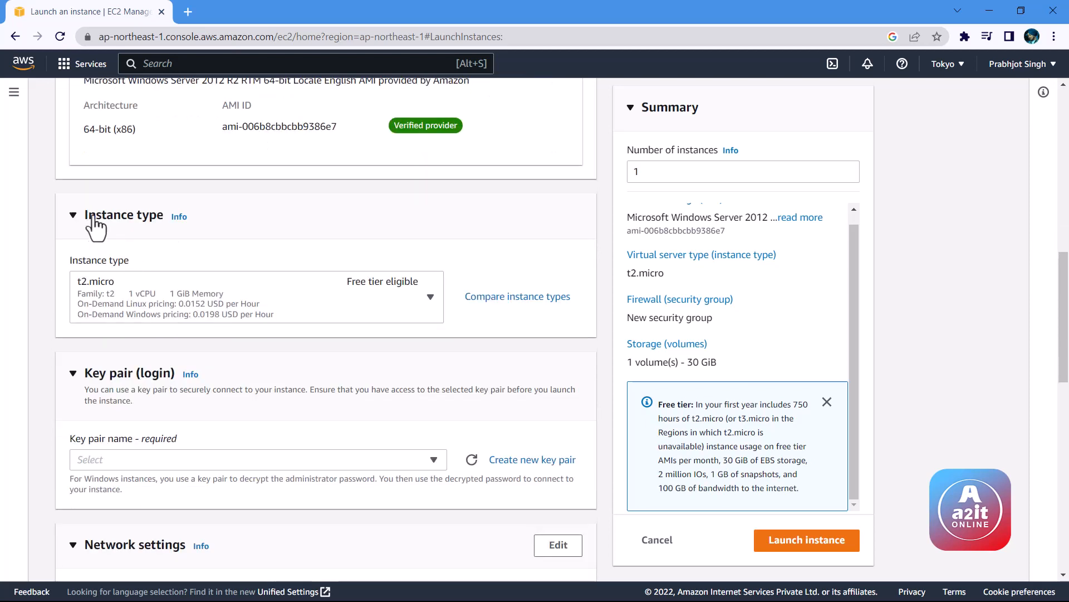
left_click(430, 301)
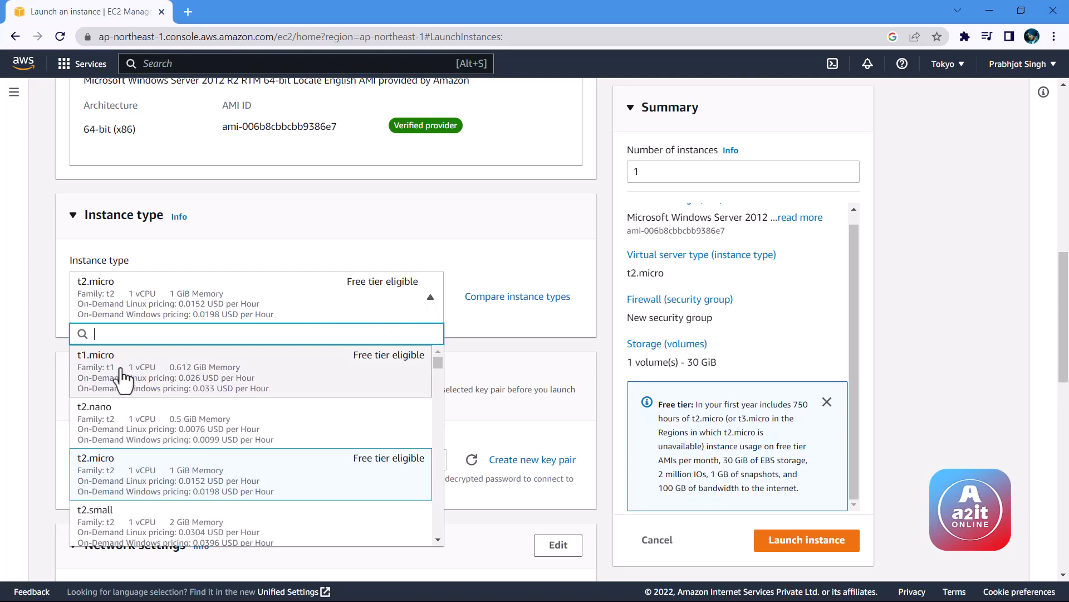
scroll(123, 390, "down", 1)
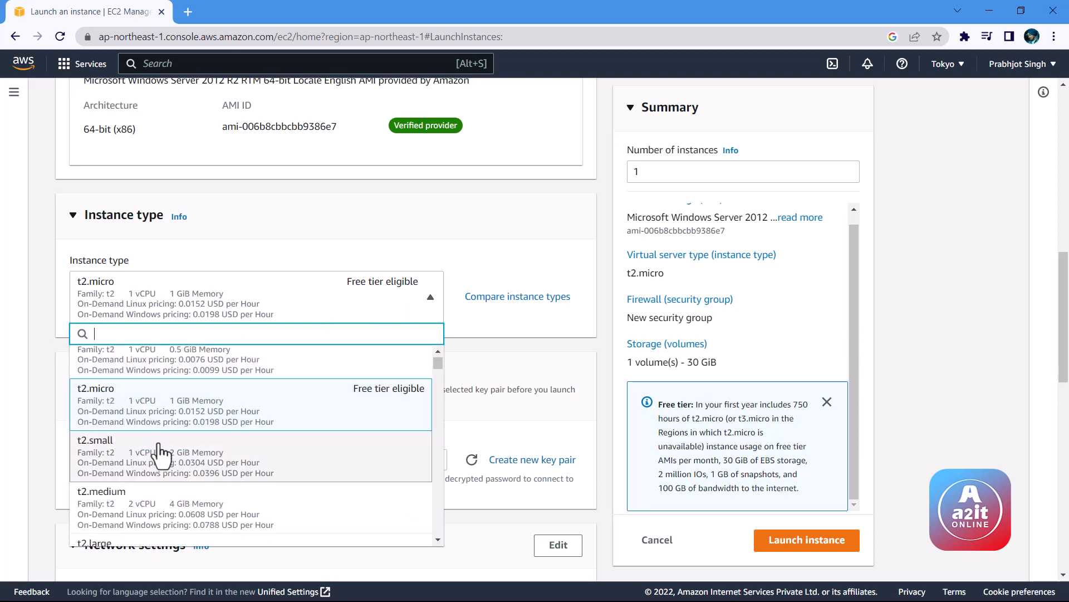
scroll(176, 490, "down", 1)
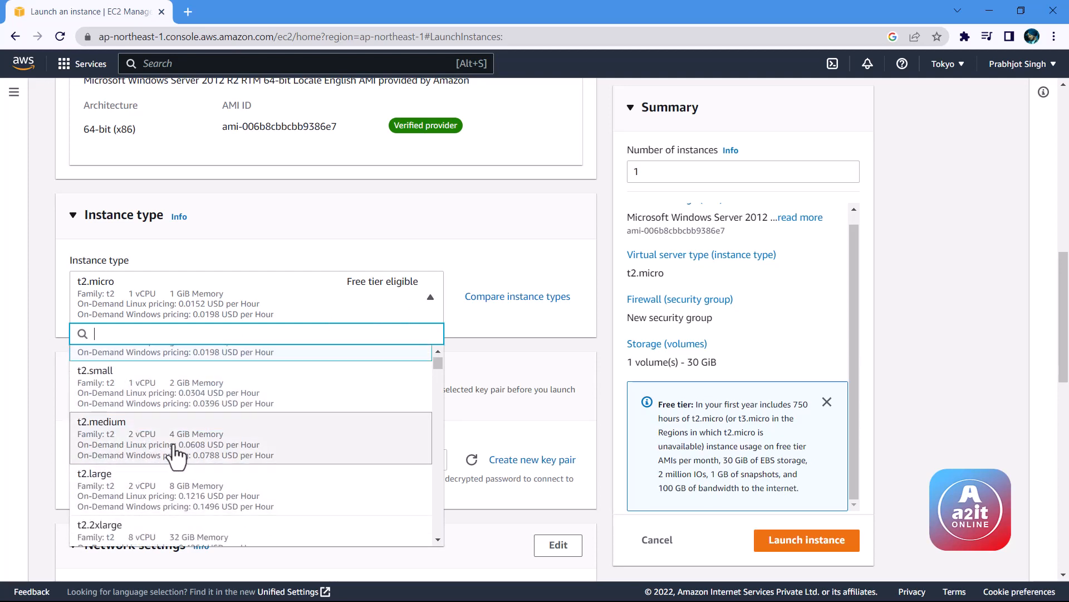
scroll(183, 496, "down", 1)
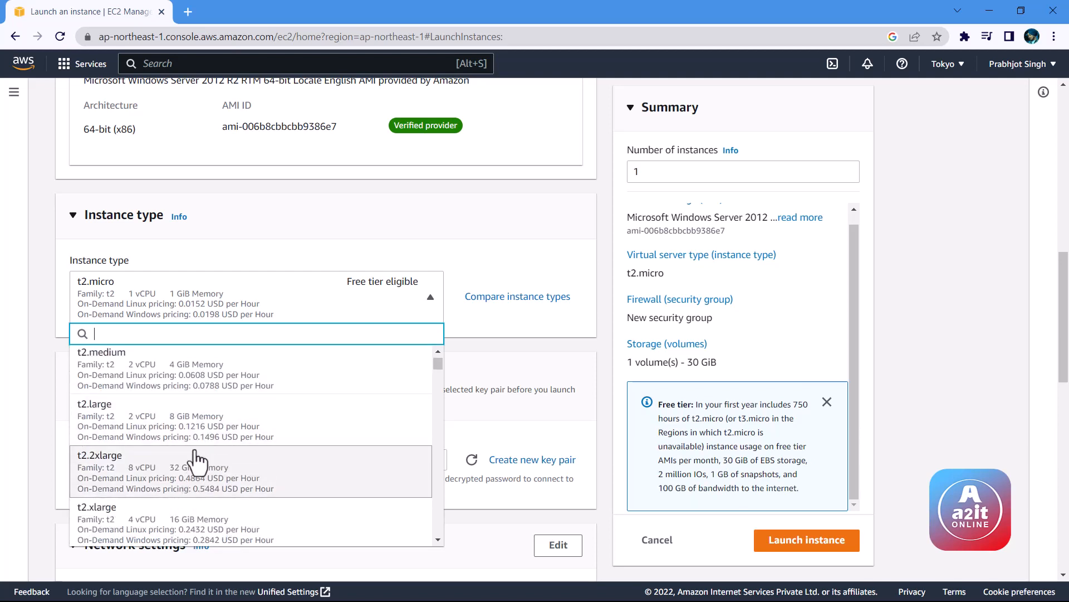
scroll(192, 473, "up", 4)
left_click(347, 258)
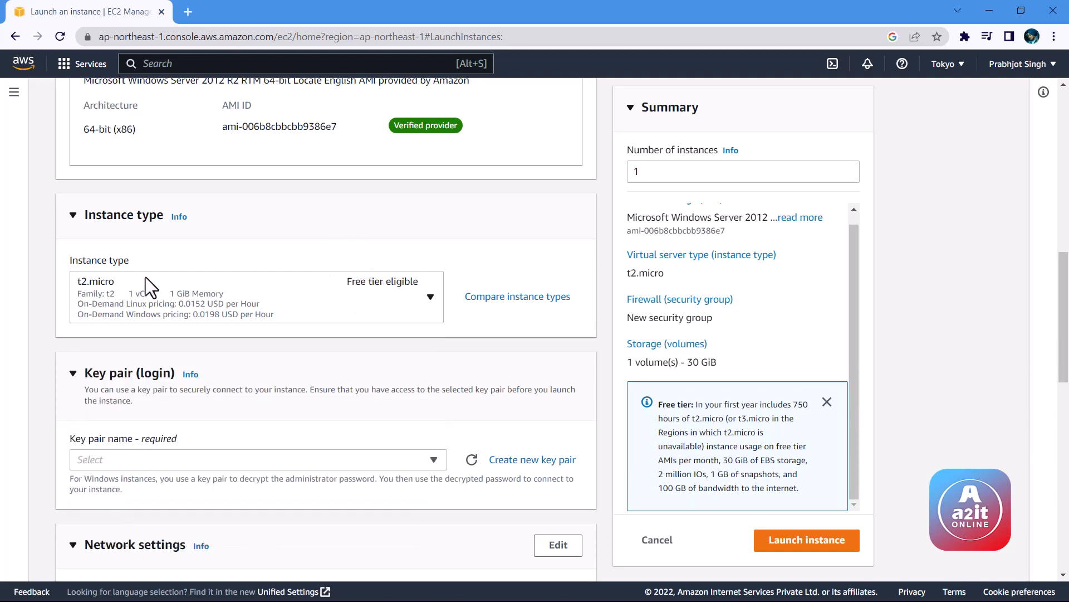
- Create a new login key pair named webserver2012 with the .pem private key format for the instance
scroll(332, 265, "down", 1)
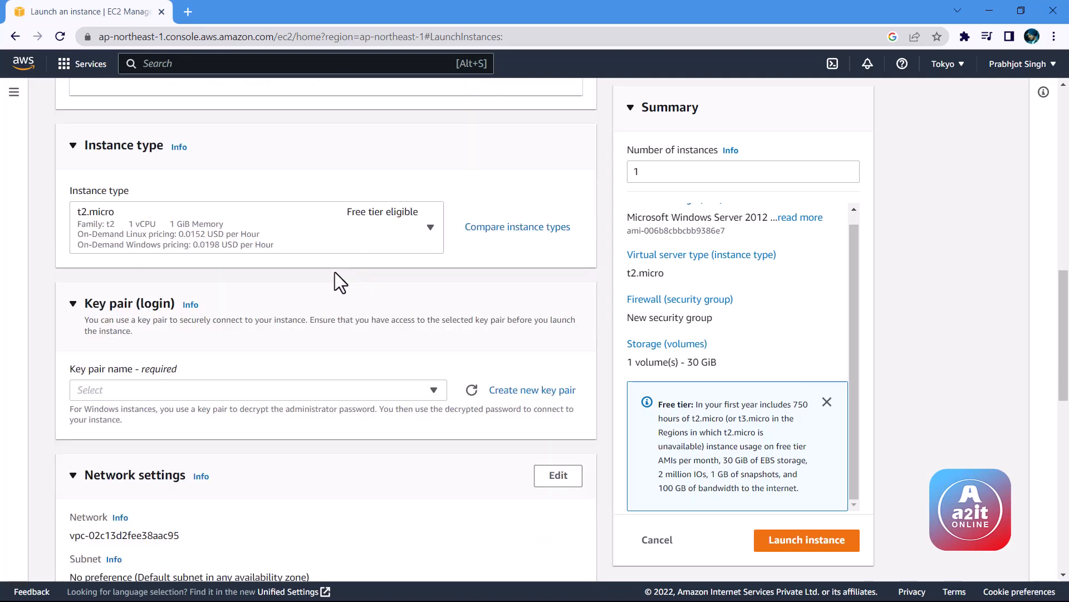
scroll(336, 272, "down", 1)
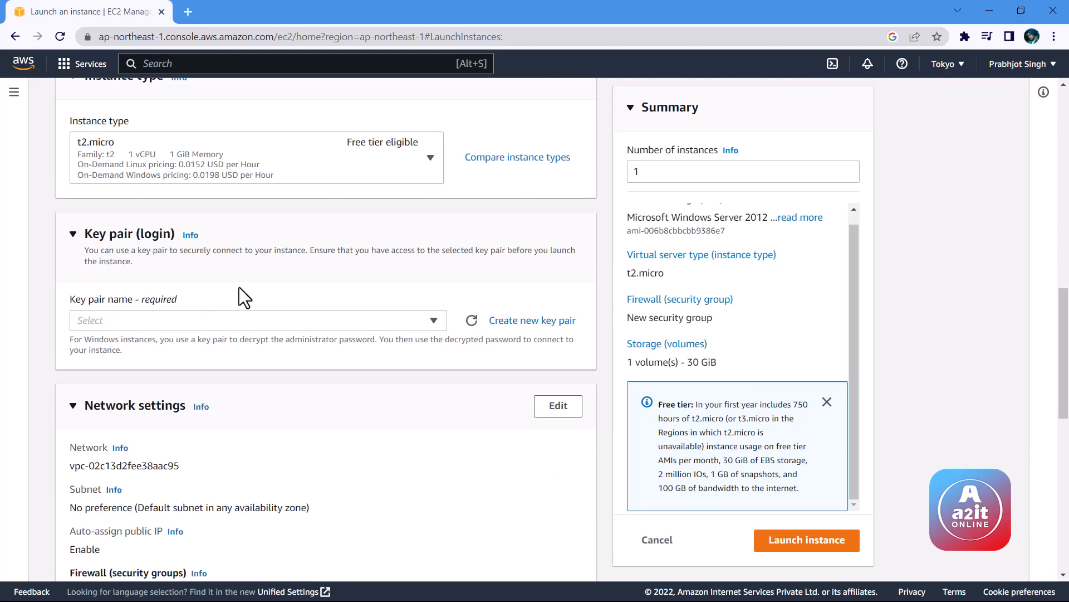
left_click(538, 322)
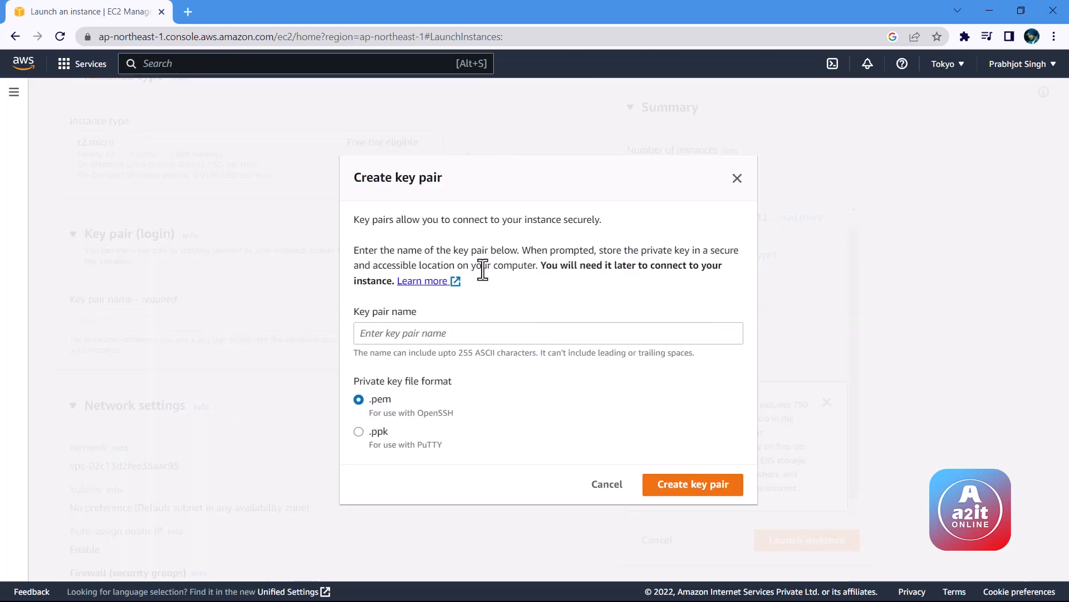
left_click(492, 340)
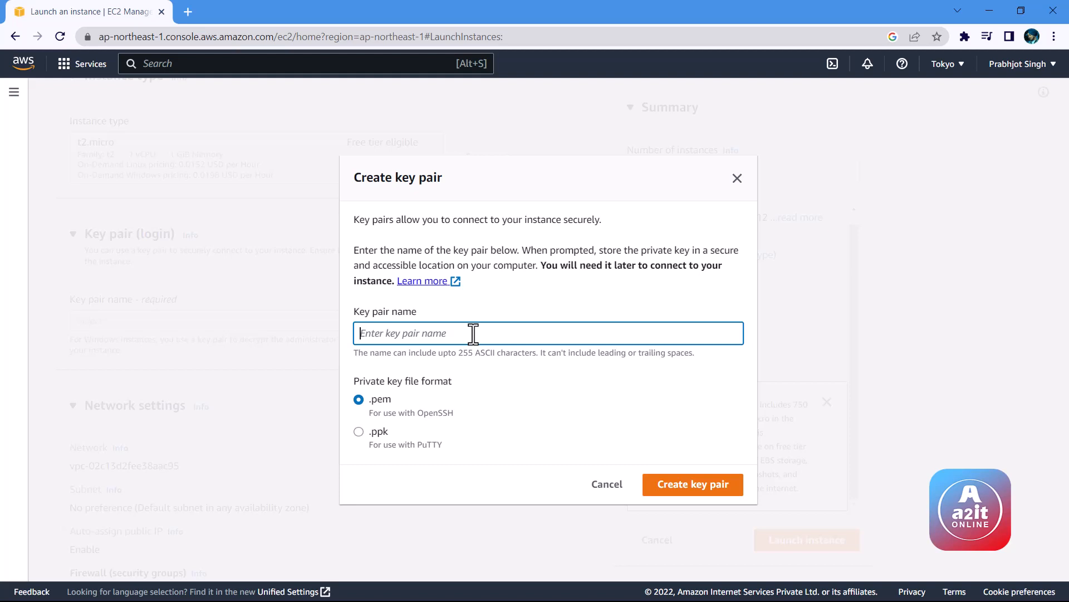
type("webserver2012")
left_click(672, 491)
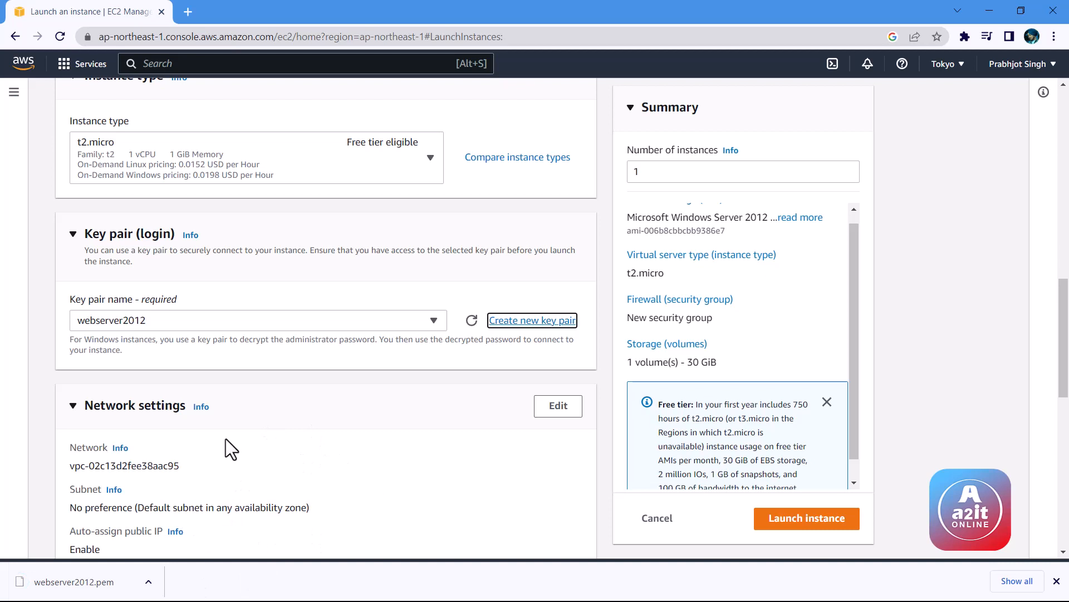
- Open the network settings for editing and review the VPC, subnet, public IP and security group options
scroll(306, 333, "down", 3)
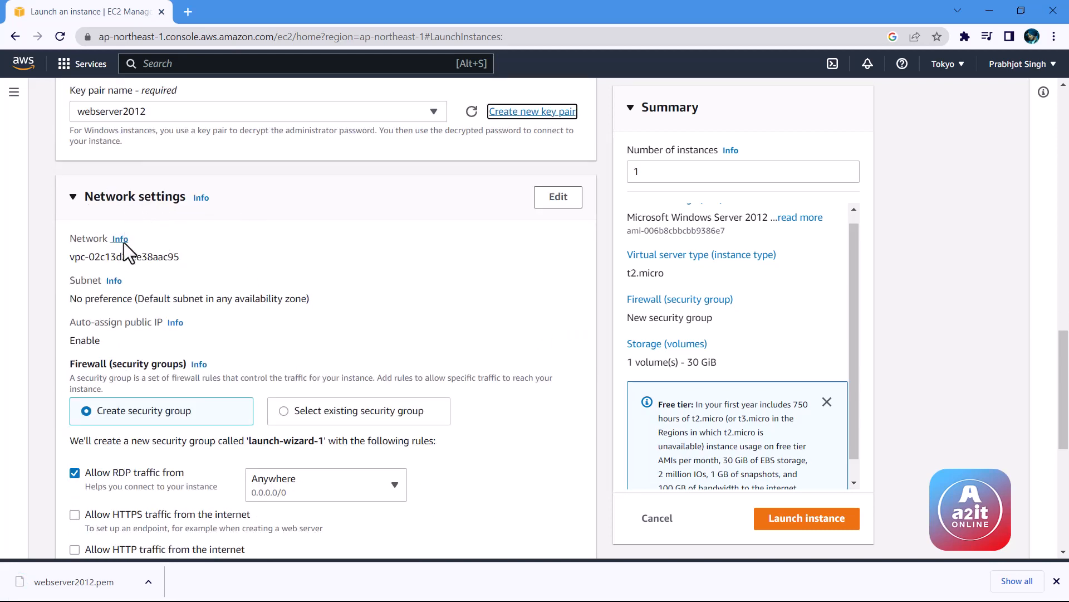
scroll(126, 251, "down", 1)
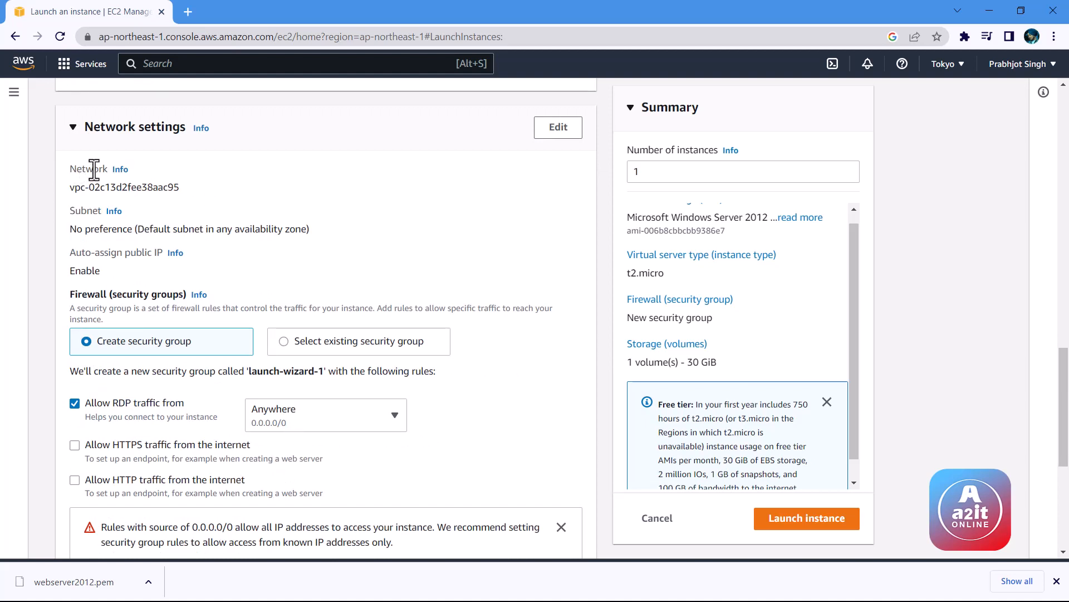
left_click(558, 127)
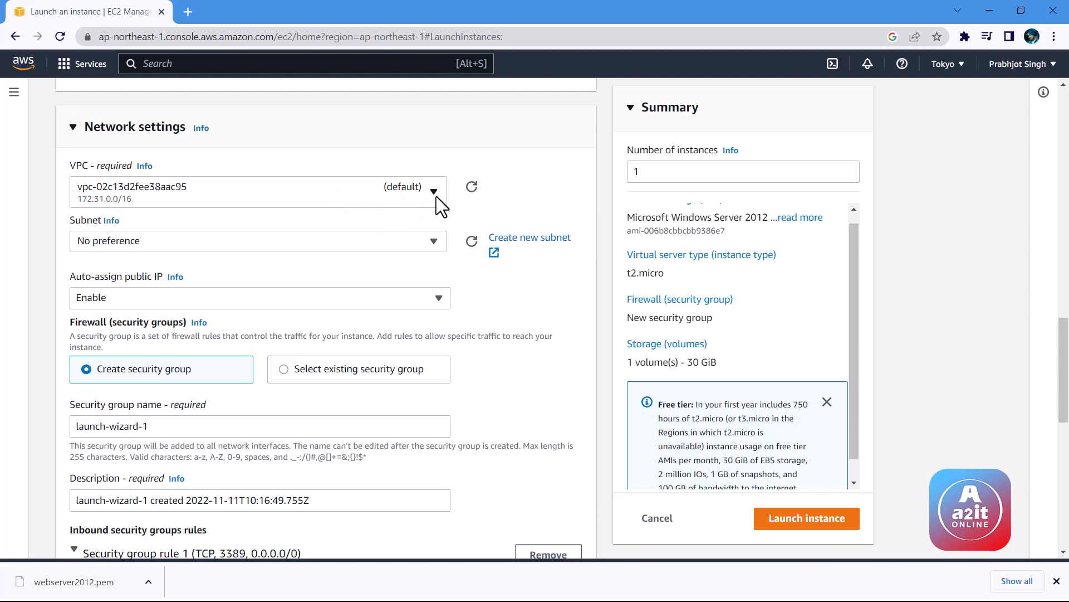
left_click(115, 236)
left_click(117, 236)
scroll(440, 300, "down", 4)
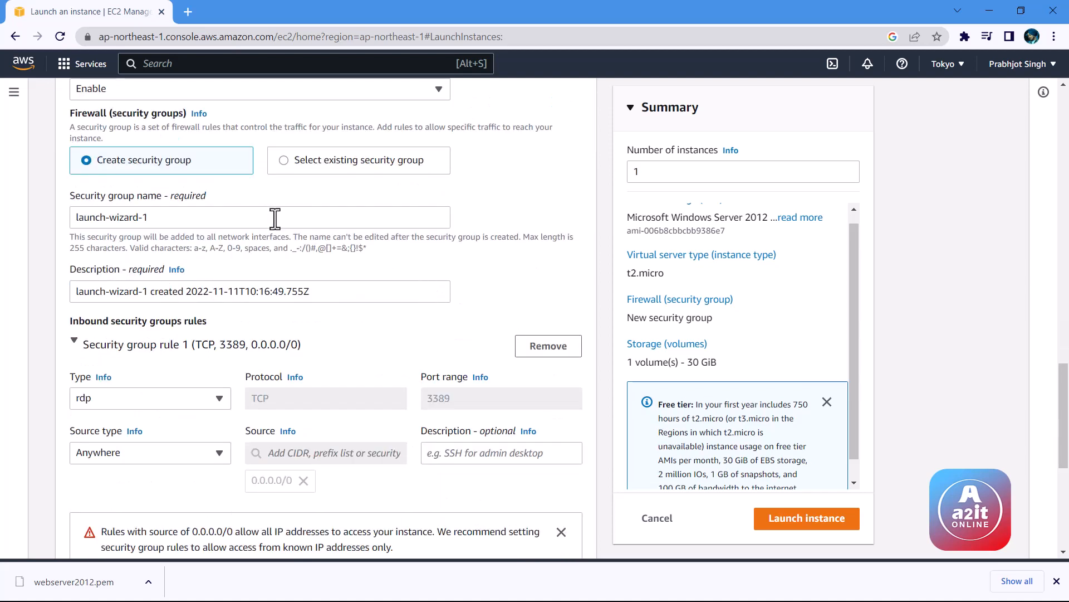
- Try the option to select an existing security group, and switch the firewall back to creating a new one
scroll(192, 208, "up", 1)
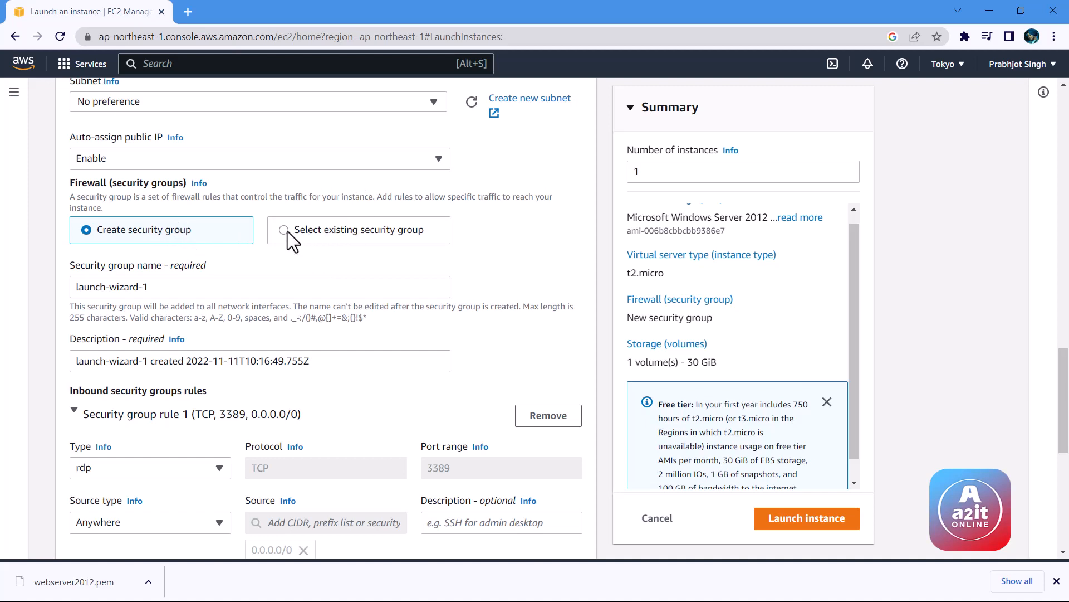
left_click(334, 229)
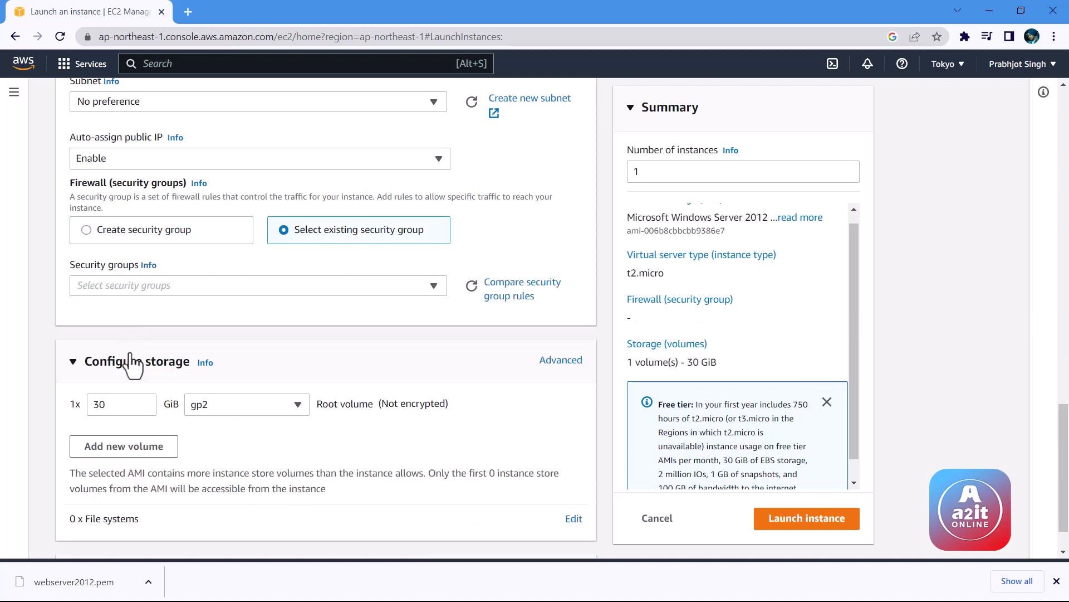
left_click(97, 285)
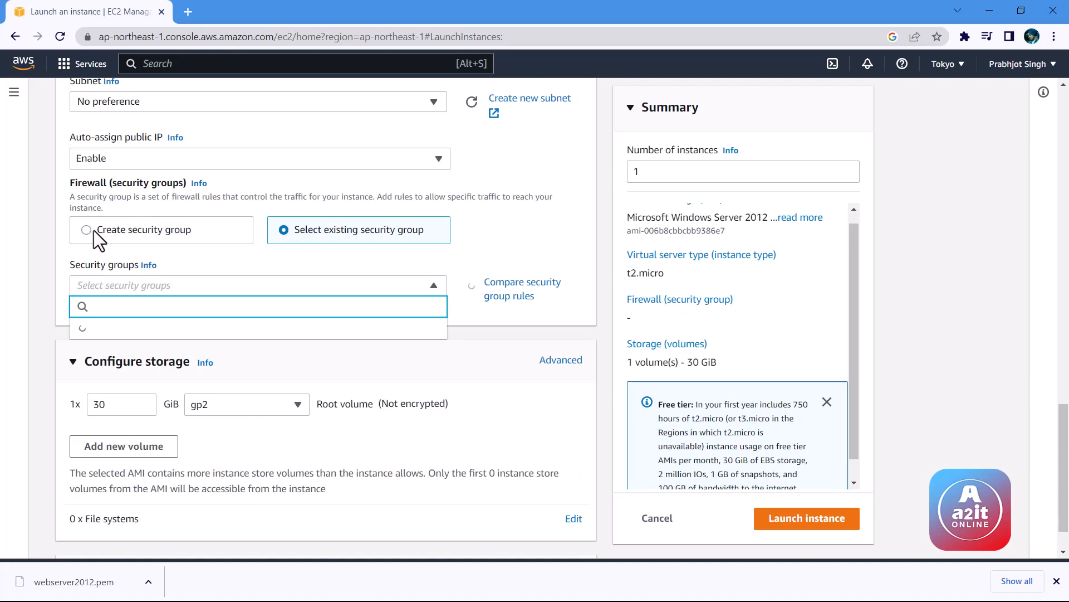
left_click(93, 230)
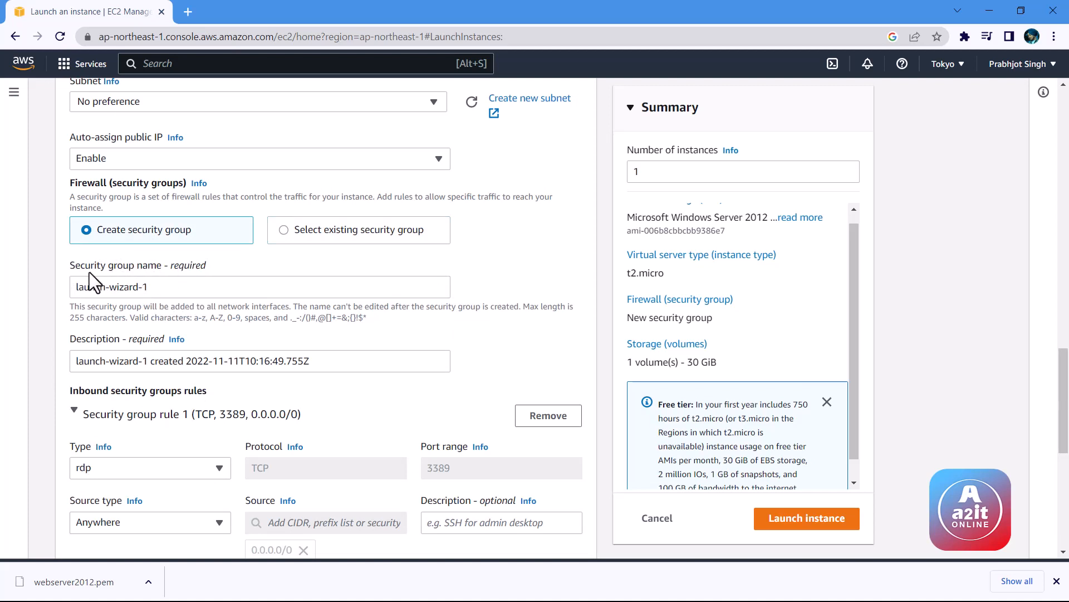
- Review the new security group's name, description and inbound RDP rule
left_click(158, 288)
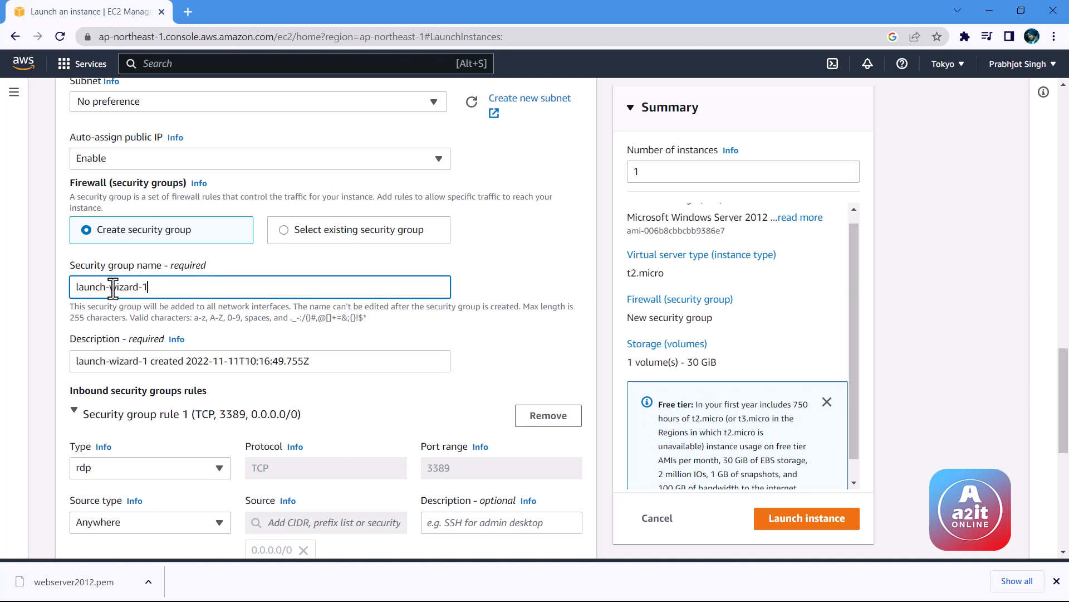
left_click_drag(72, 361, 318, 379)
left_click(316, 376)
scroll(209, 295, "down", 2)
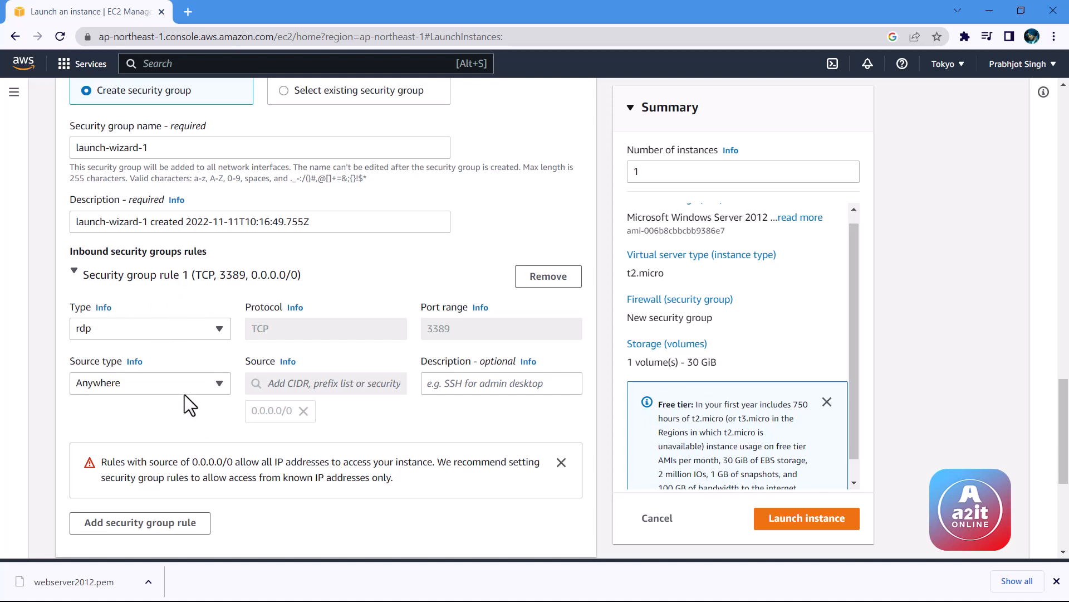
scroll(255, 346, "down", 2)
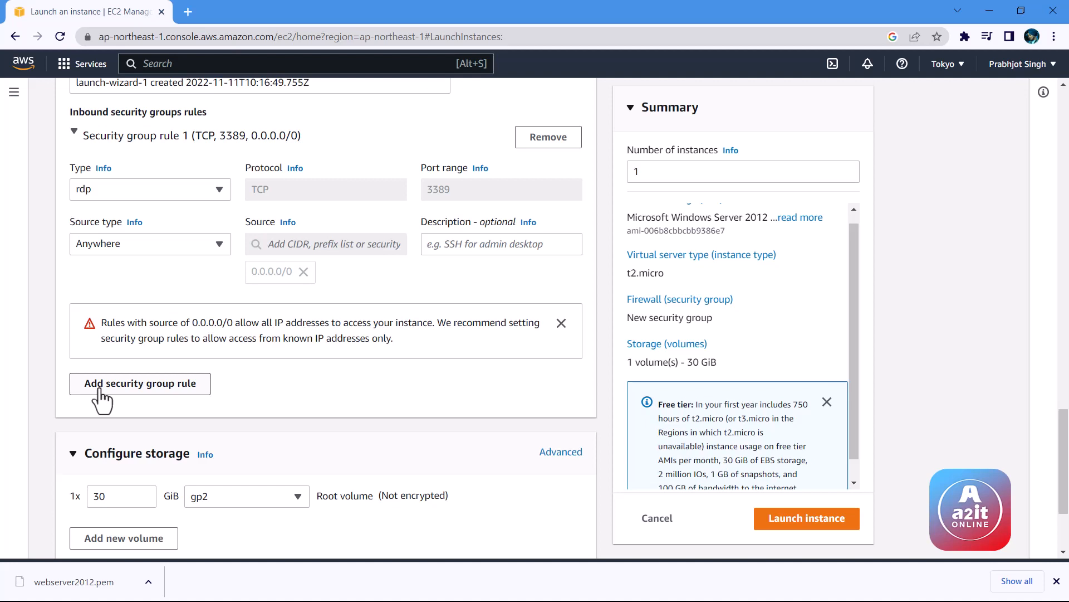
- Add a second inbound security group rule and remove it again
left_click(166, 393)
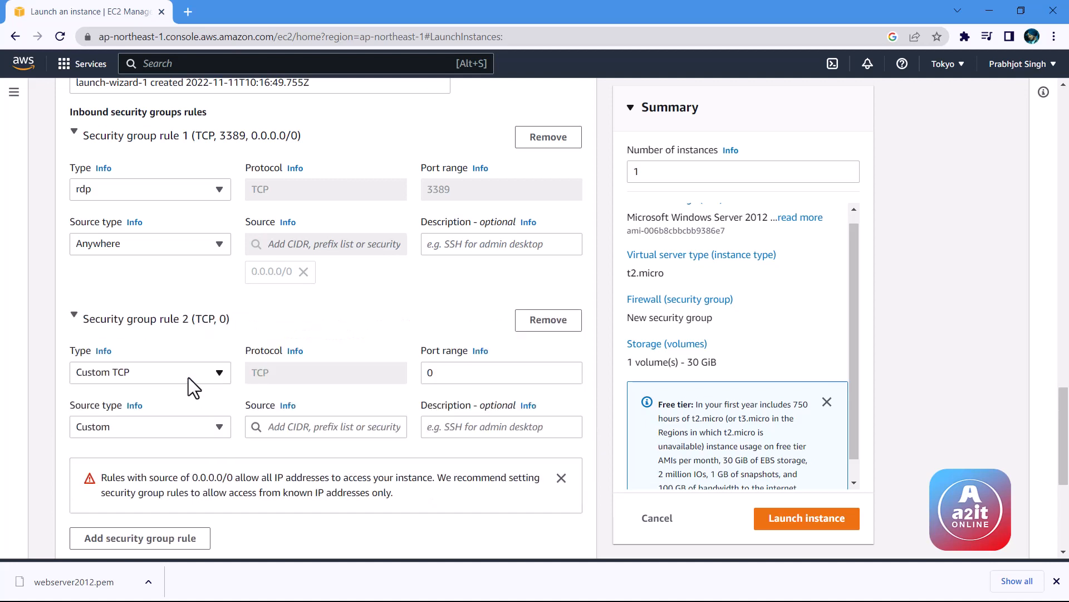
scroll(189, 385, "down", 1)
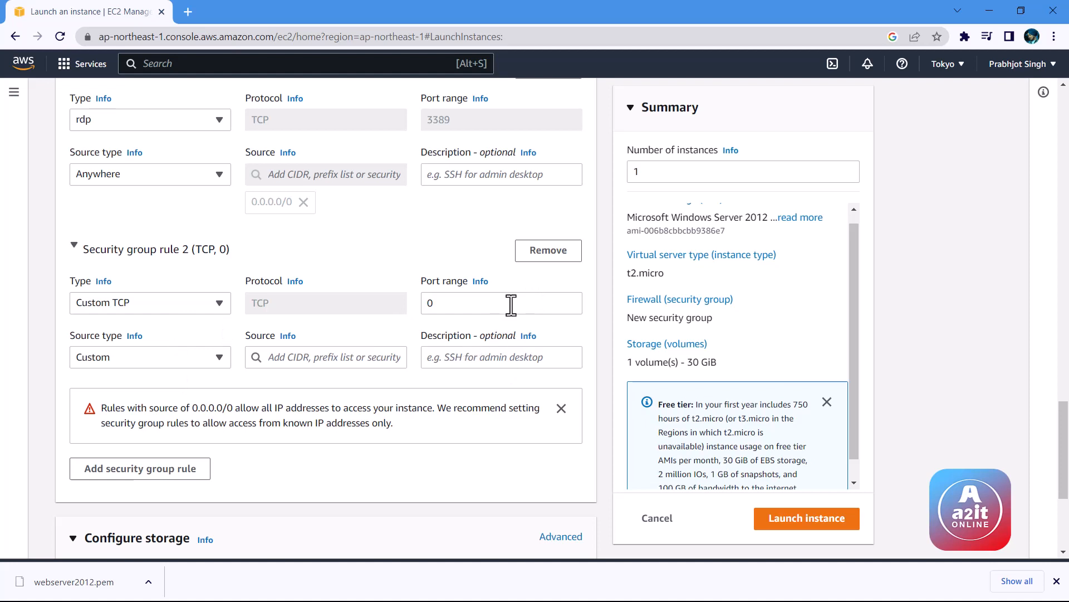
left_click(523, 249)
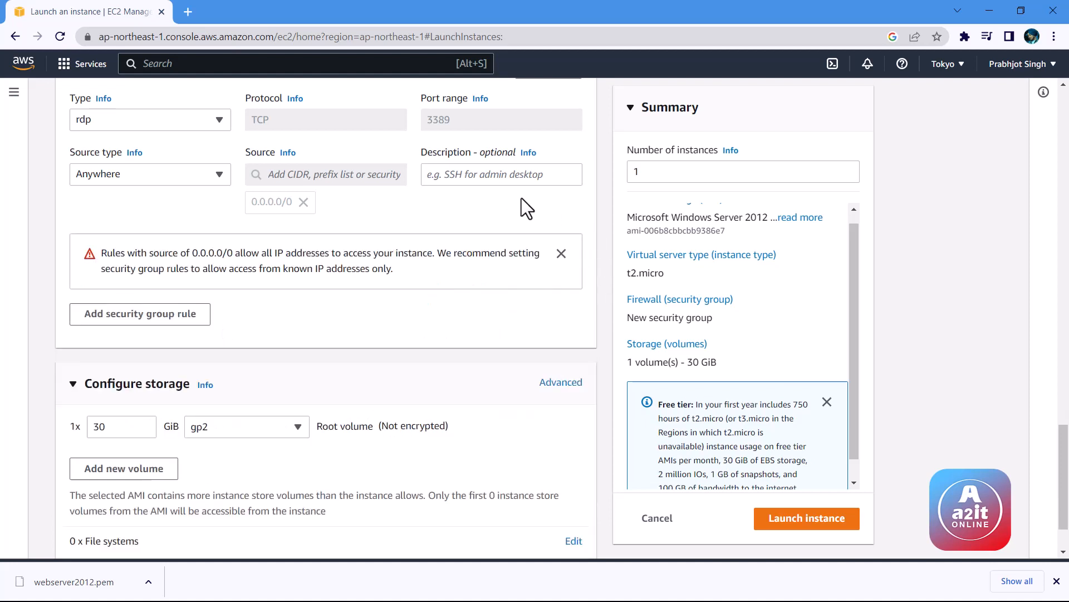
- Try a root volume size of 20 GiB in the storage configuration and set it back to 30 GiB
scroll(207, 288, "down", 2)
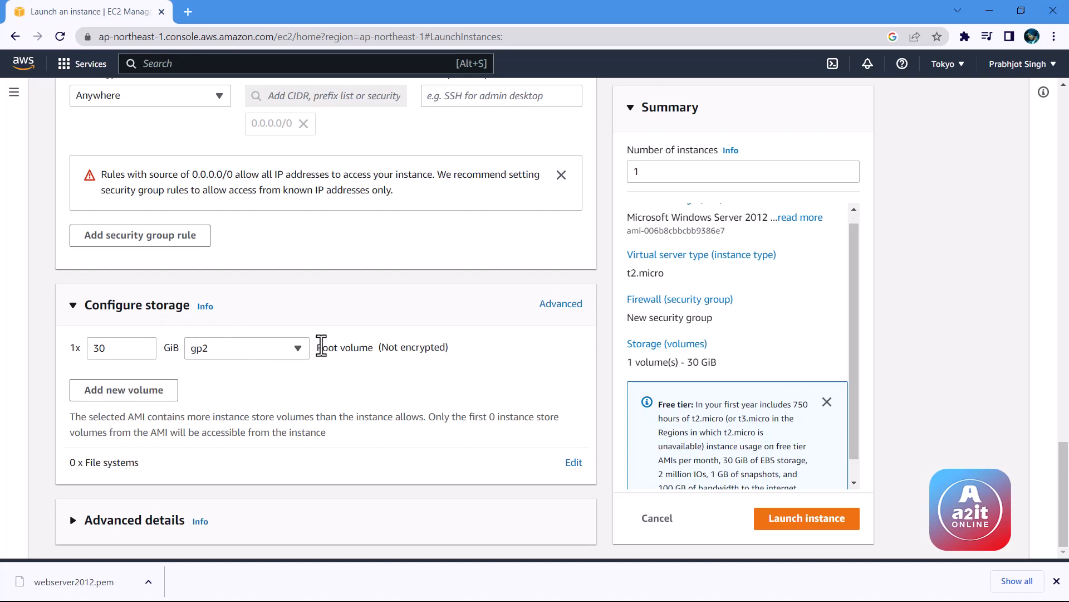
left_click_drag(318, 347, 334, 347)
left_click(344, 349)
left_click(110, 349)
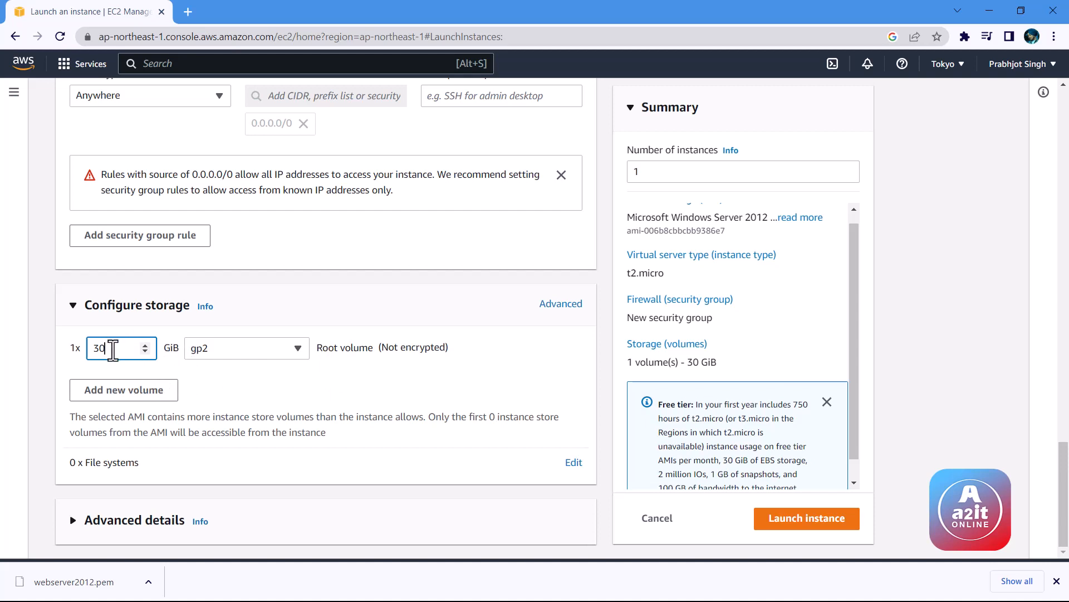
left_click_drag(110, 350, 94, 349)
type("20")
key("BackSpace")
key("BackSpace")
key("BackSpace")
key("BackSpace")
type("30")
- Examine the SSD, HDD and magnetic volume types offered for the root volume
left_click(298, 348)
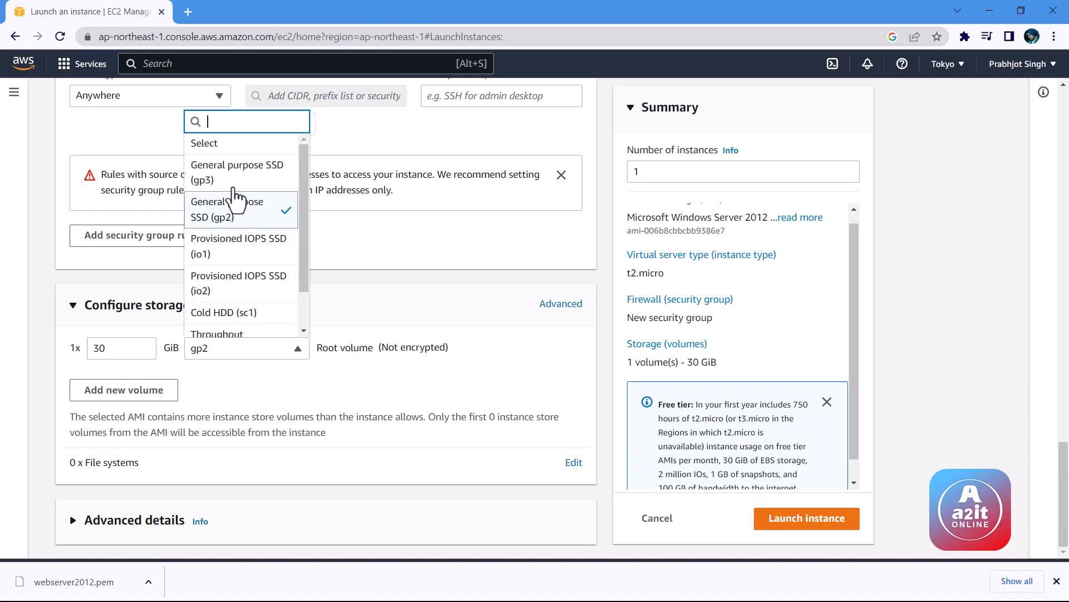
scroll(243, 273, "down", 1)
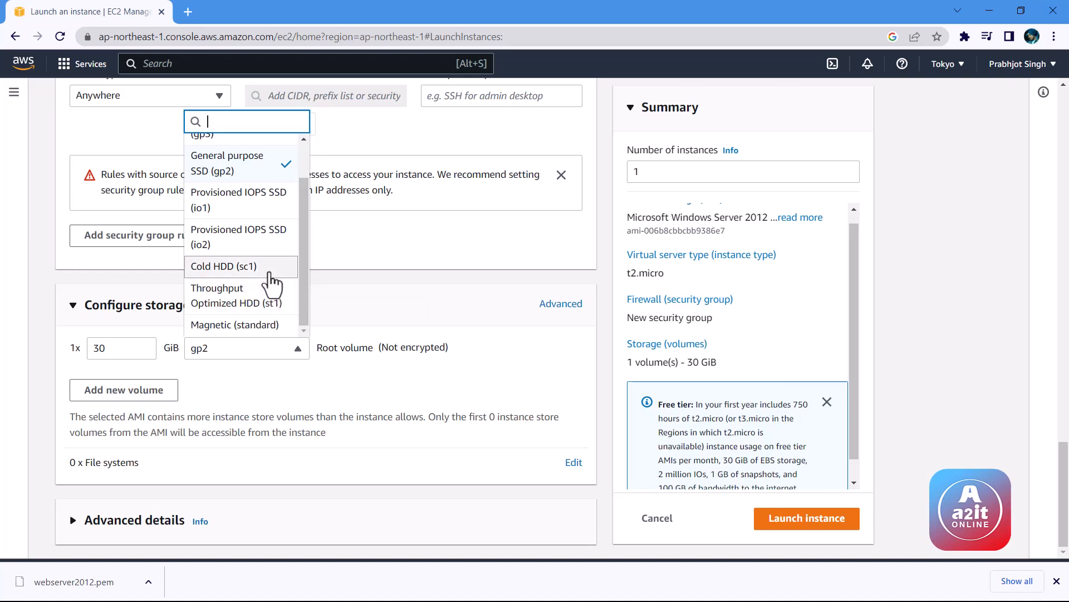
scroll(281, 312, "up", 1)
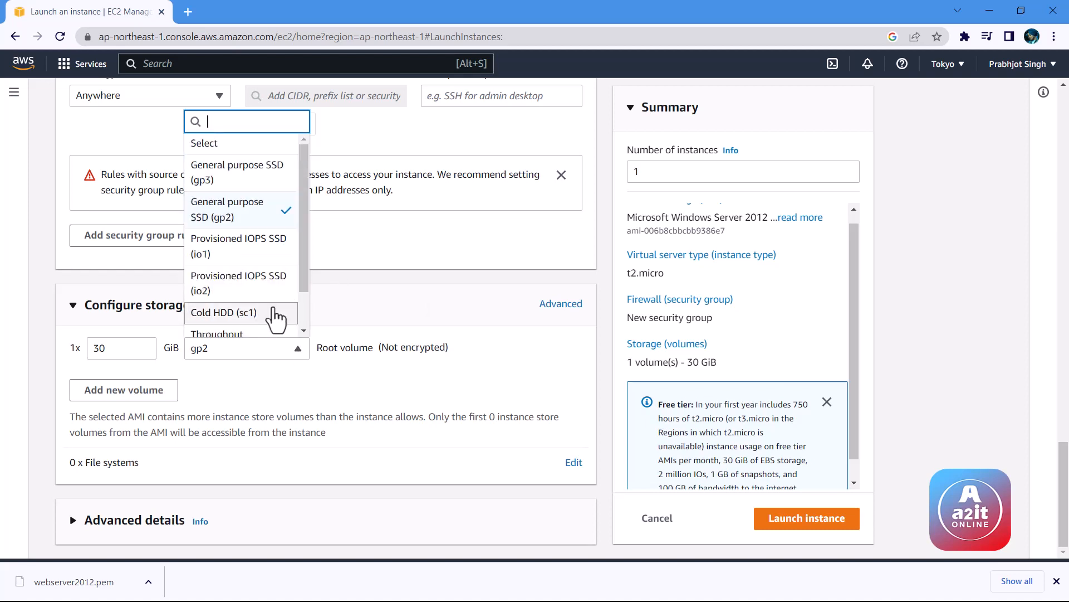
left_click(298, 348)
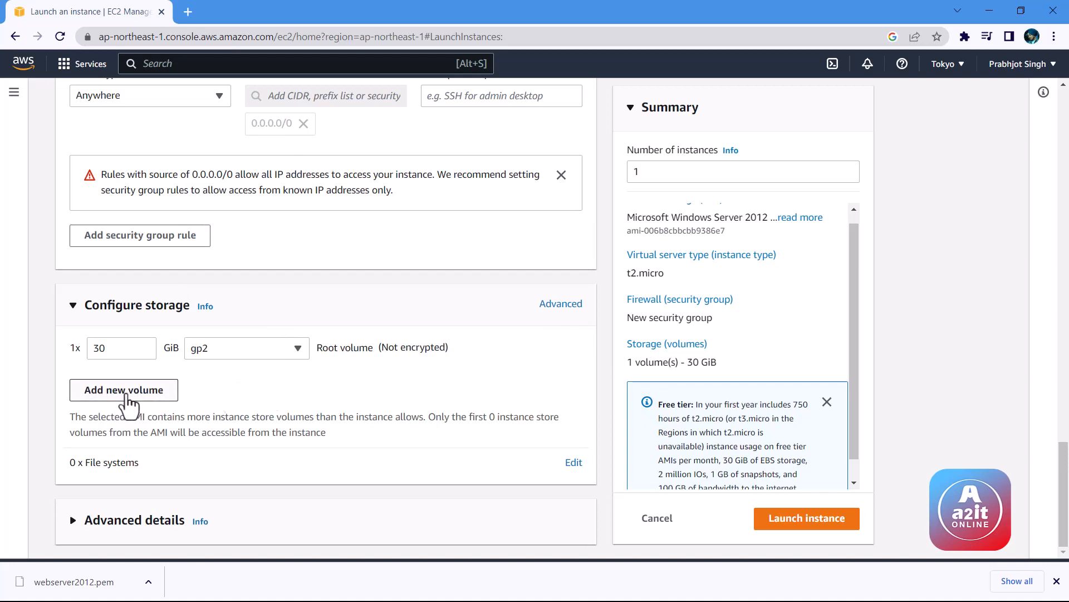
- Add a new 8 GiB gp3 EBS volume to the instance and review its size and volume type options
left_click(132, 396)
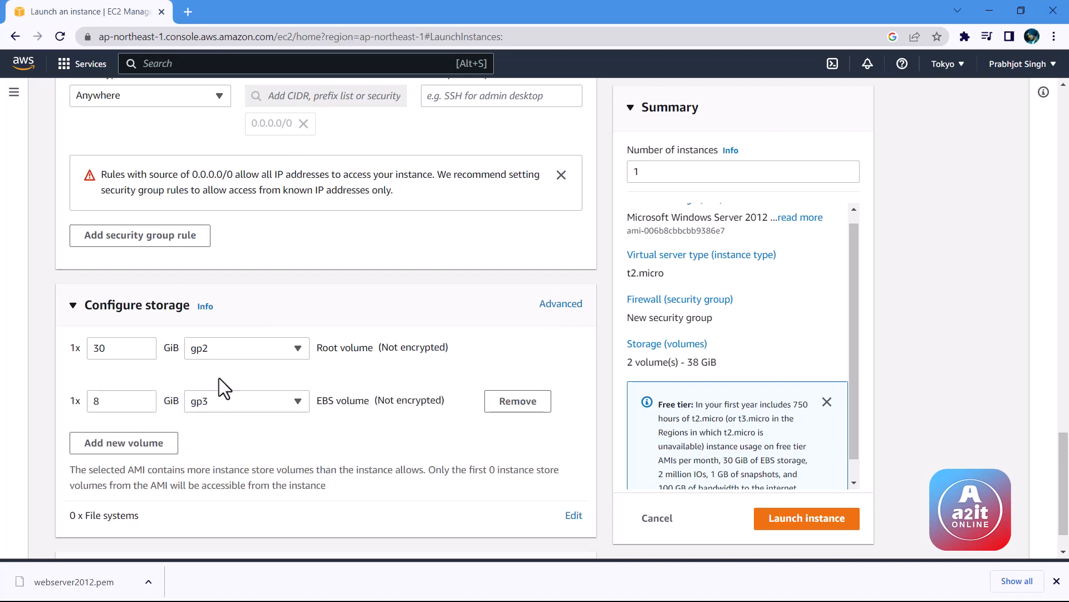
scroll(220, 373, "down", 1)
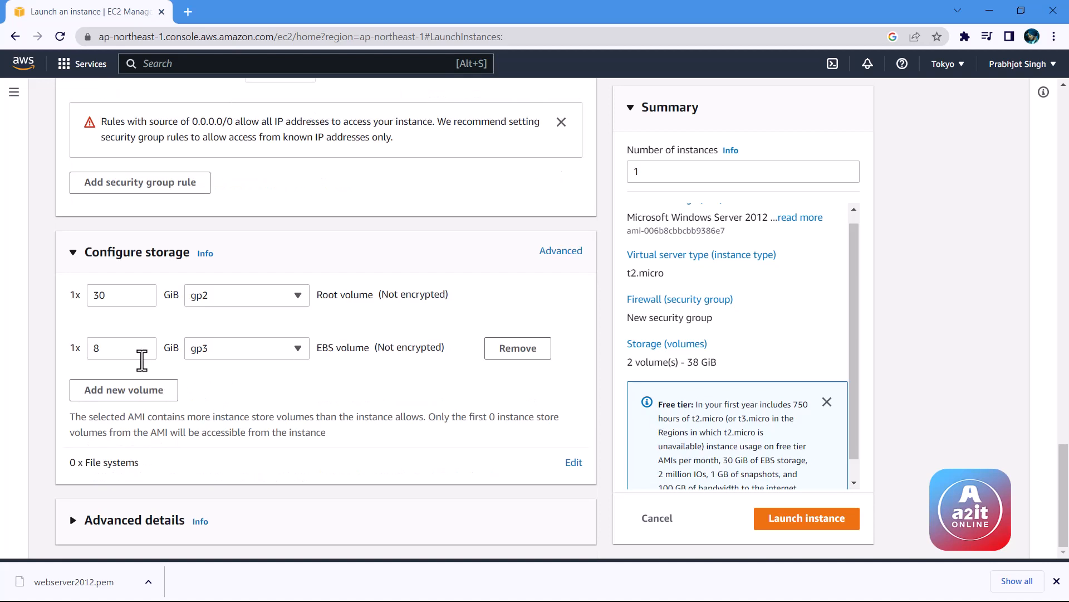
left_click_drag(112, 349, 76, 350)
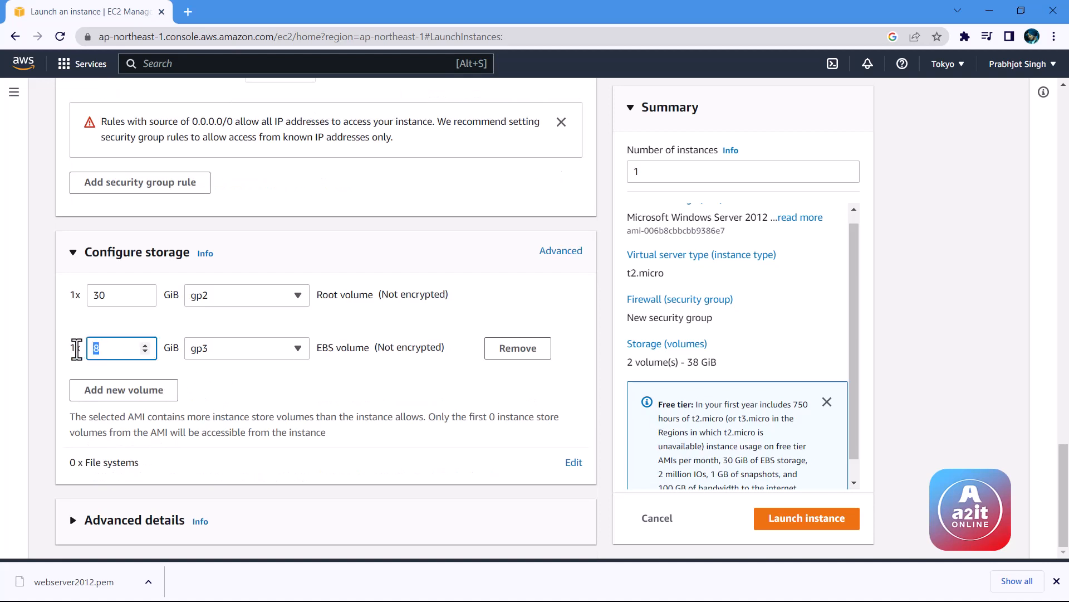
left_click(111, 349)
left_click(240, 347)
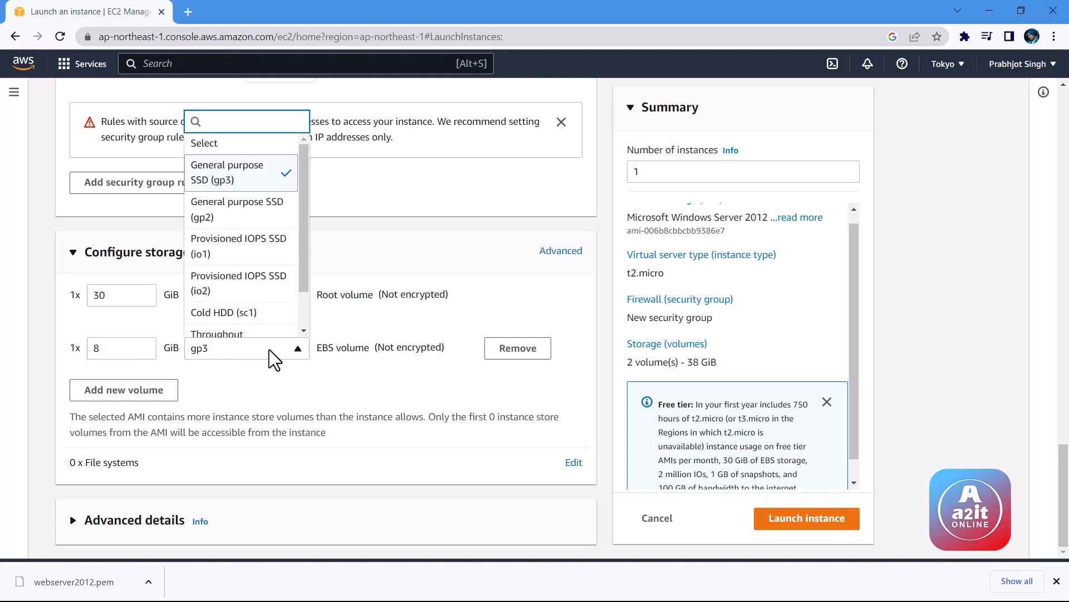
left_click(301, 347)
left_click(302, 346)
left_click(382, 365)
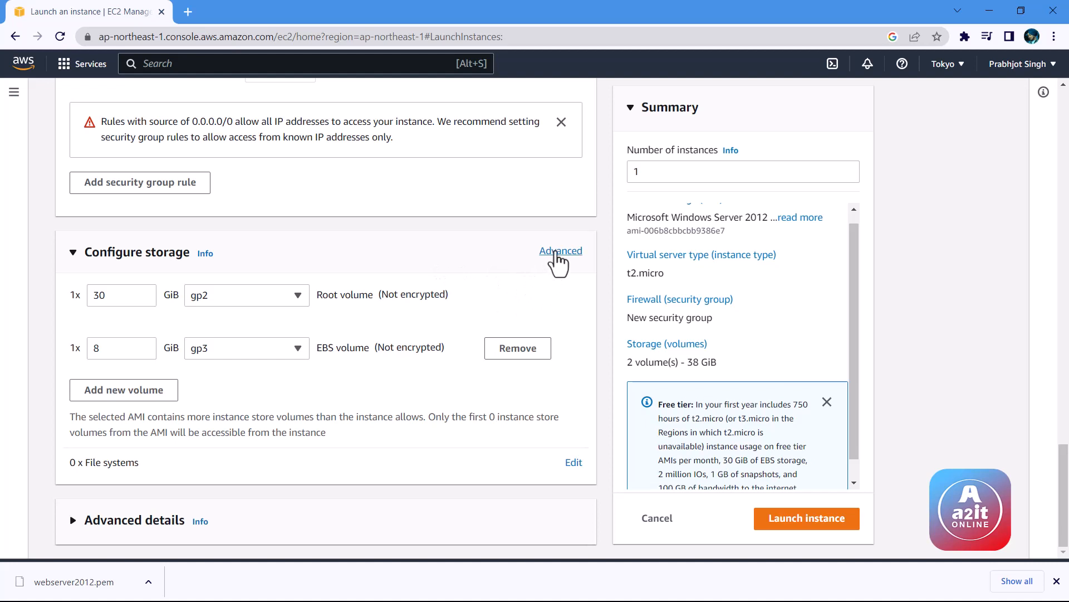
- Switch the storage configuration to its advanced view and expand the details of the AMI root volume
left_click(555, 252)
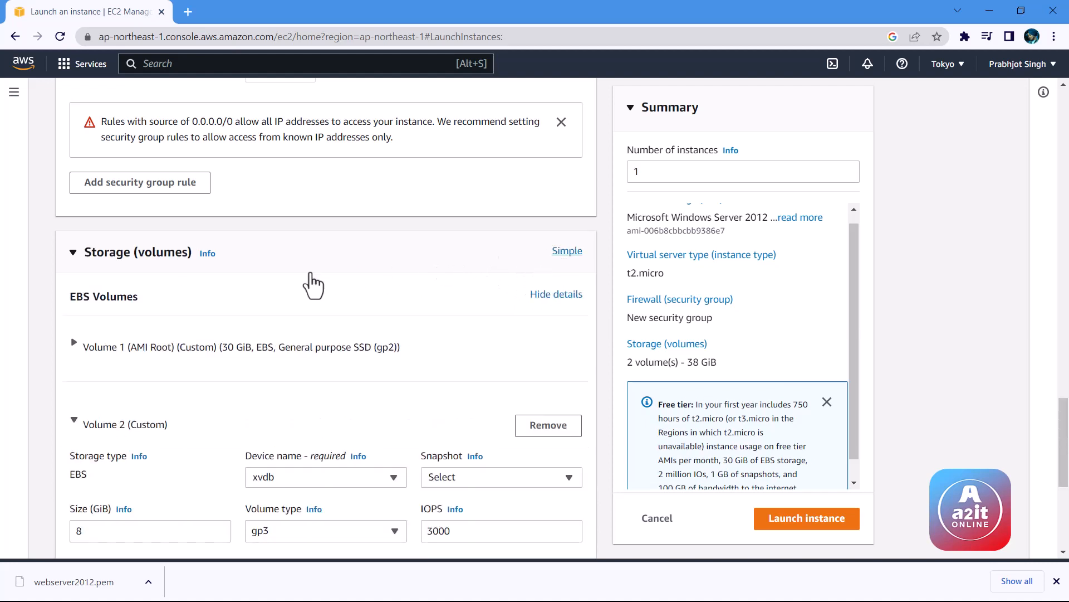
scroll(245, 312, "down", 1)
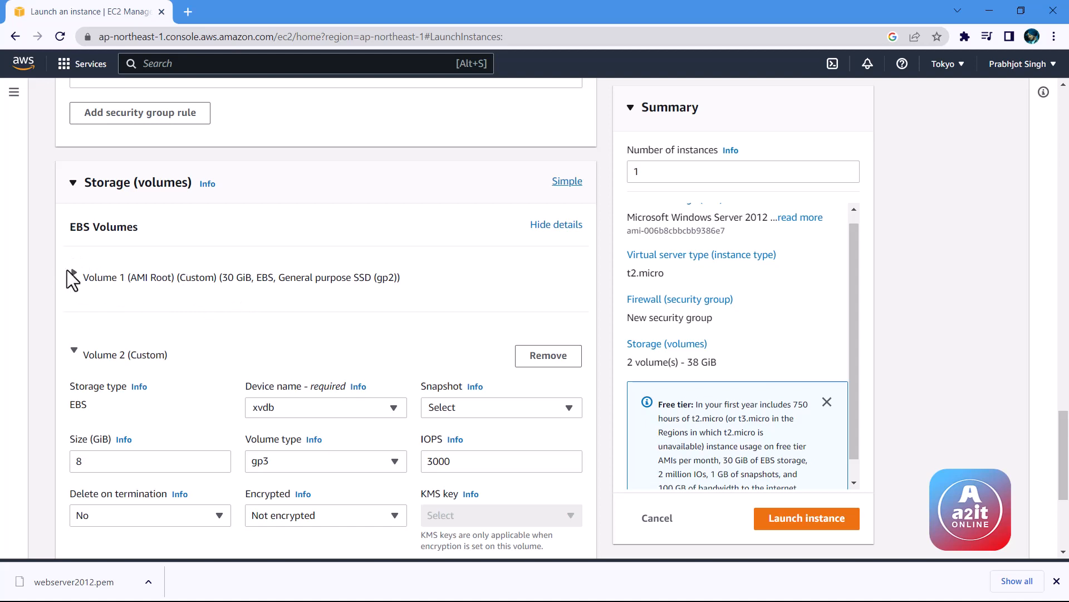
left_click(210, 268)
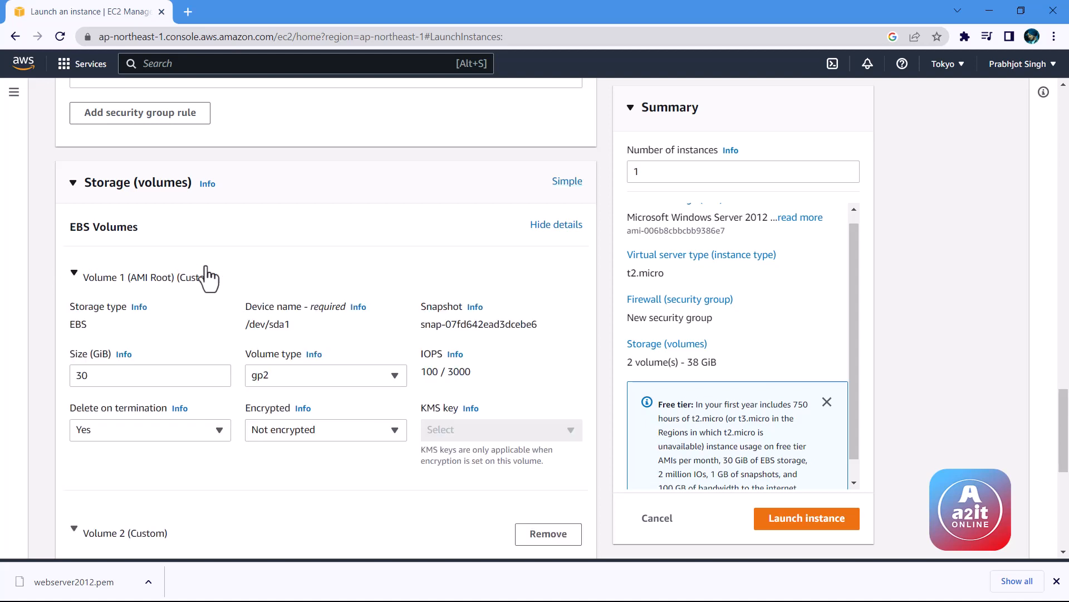
scroll(204, 281, "down", 2)
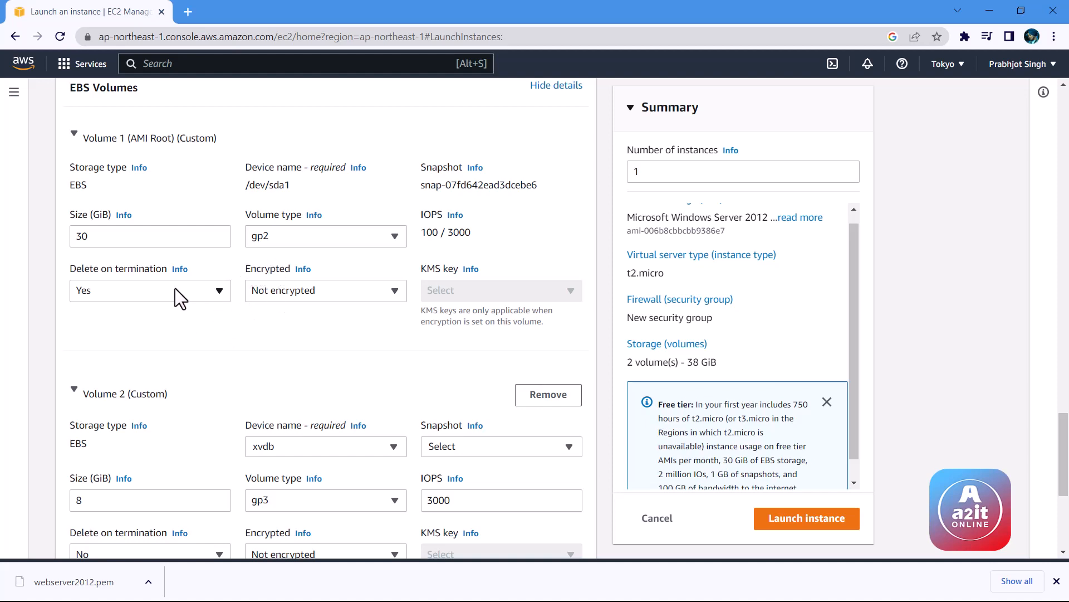
- Set the root volume's delete on termination option to No and return it to Yes
left_click(221, 290)
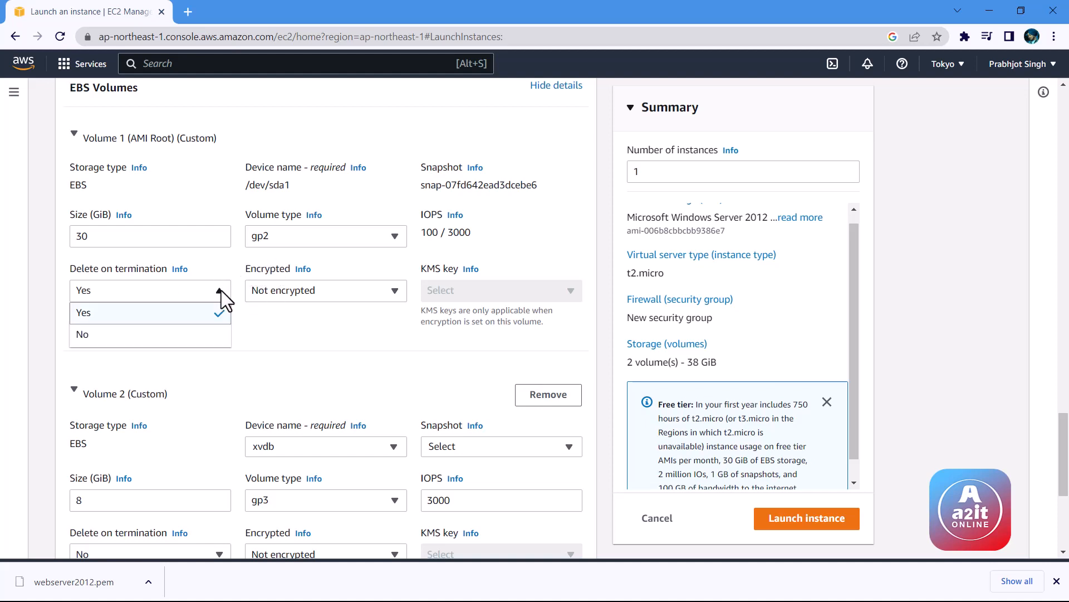
key("Return")
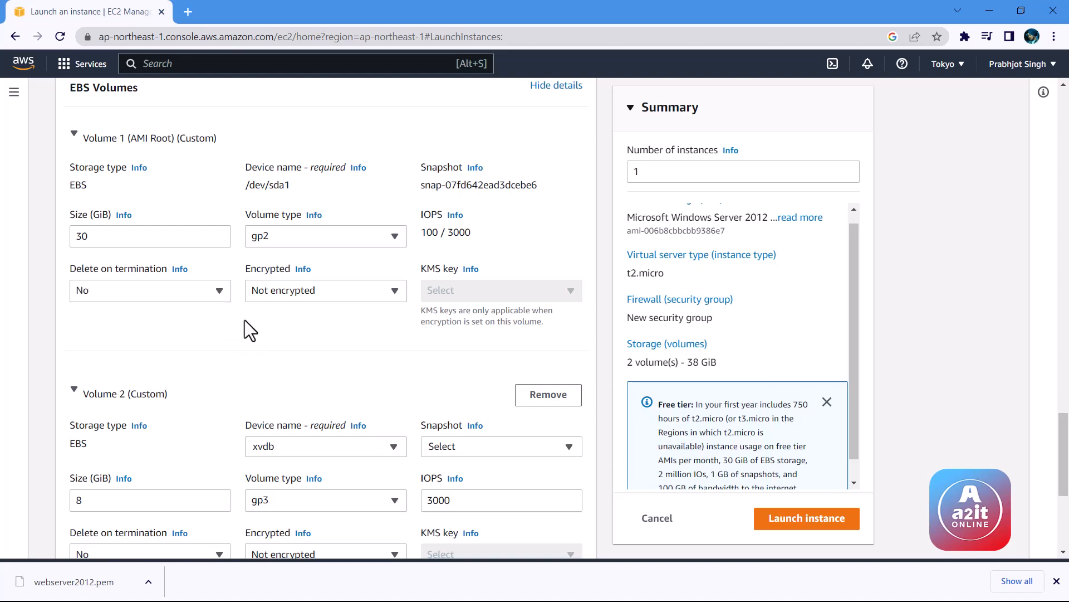
left_click(218, 296)
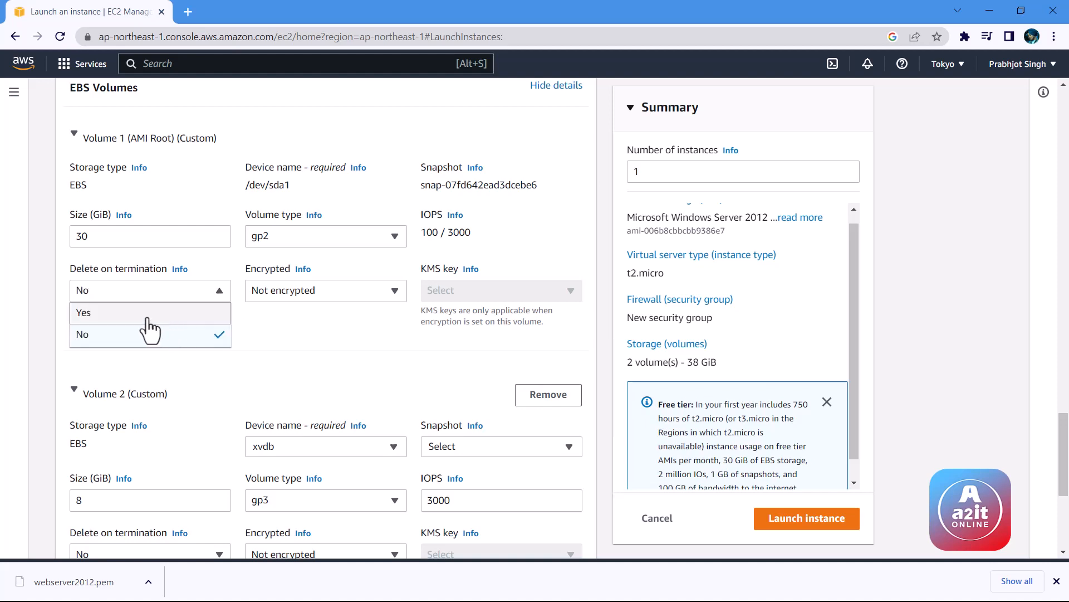
key("Return")
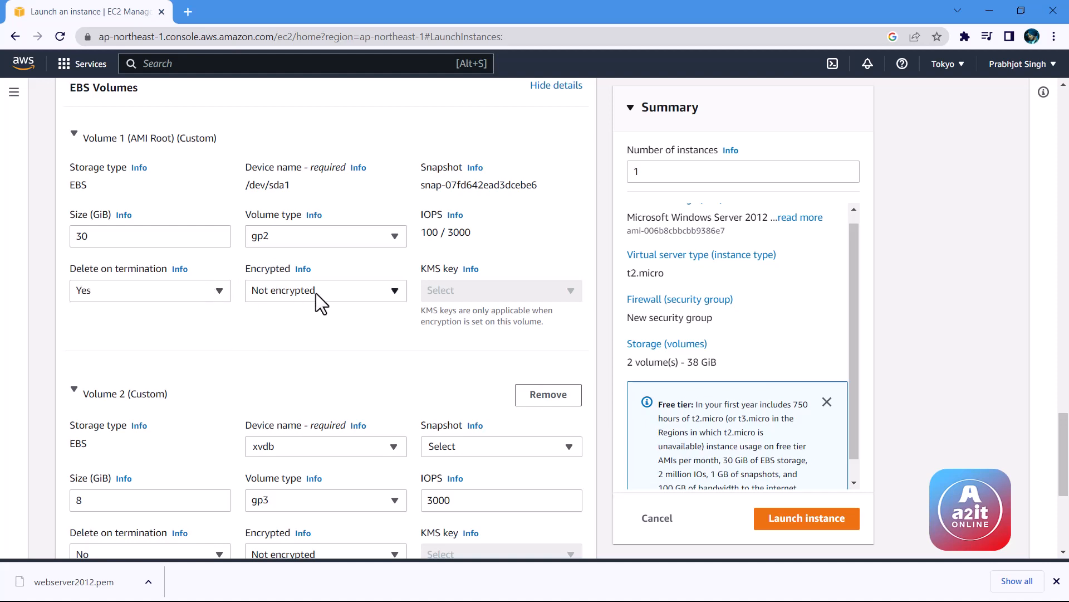
- Set the root volume to Encrypted, look through its KMS key choices, and return it to Not encrypted
left_click(398, 292)
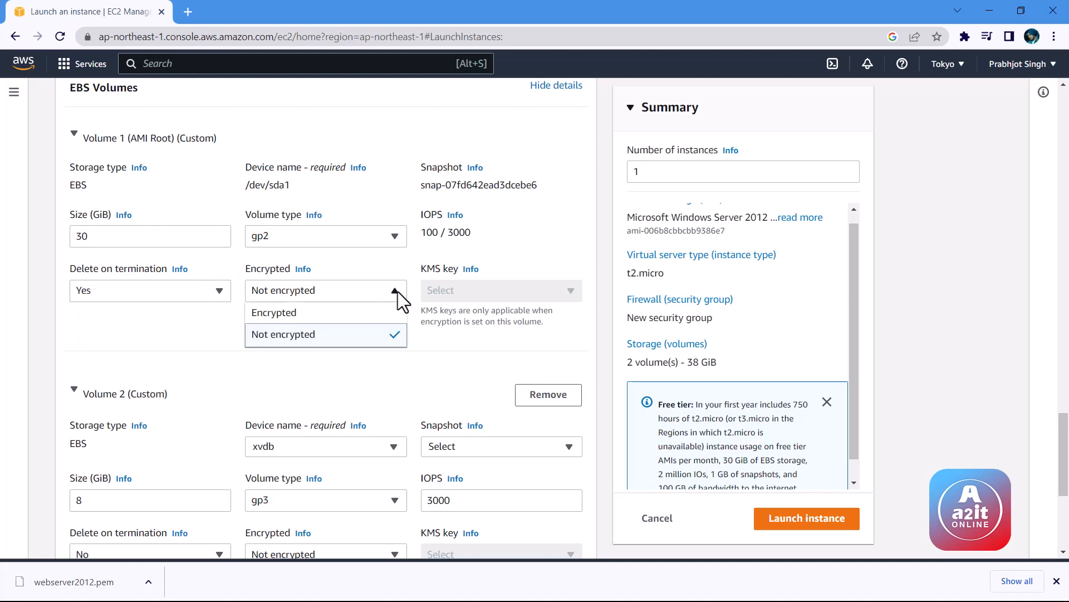
left_click(331, 316)
left_click(466, 292)
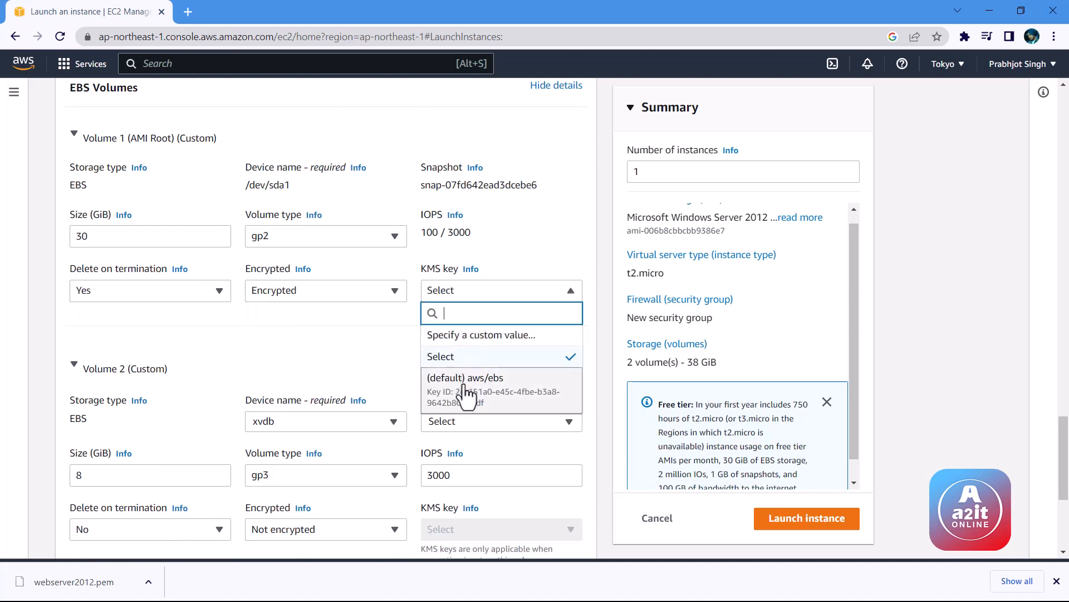
left_click(403, 319)
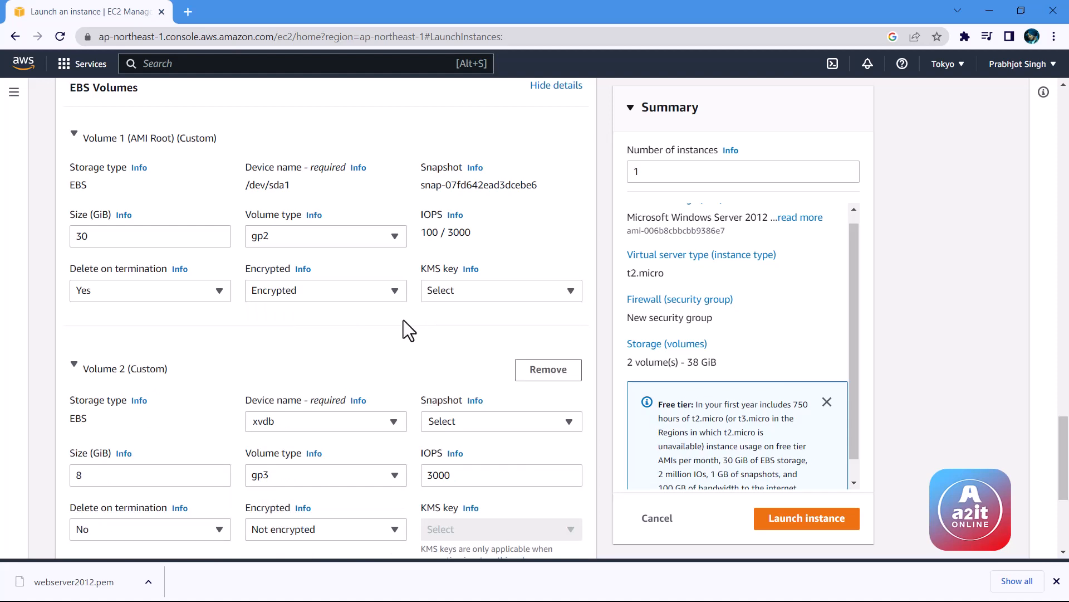
left_click(393, 294)
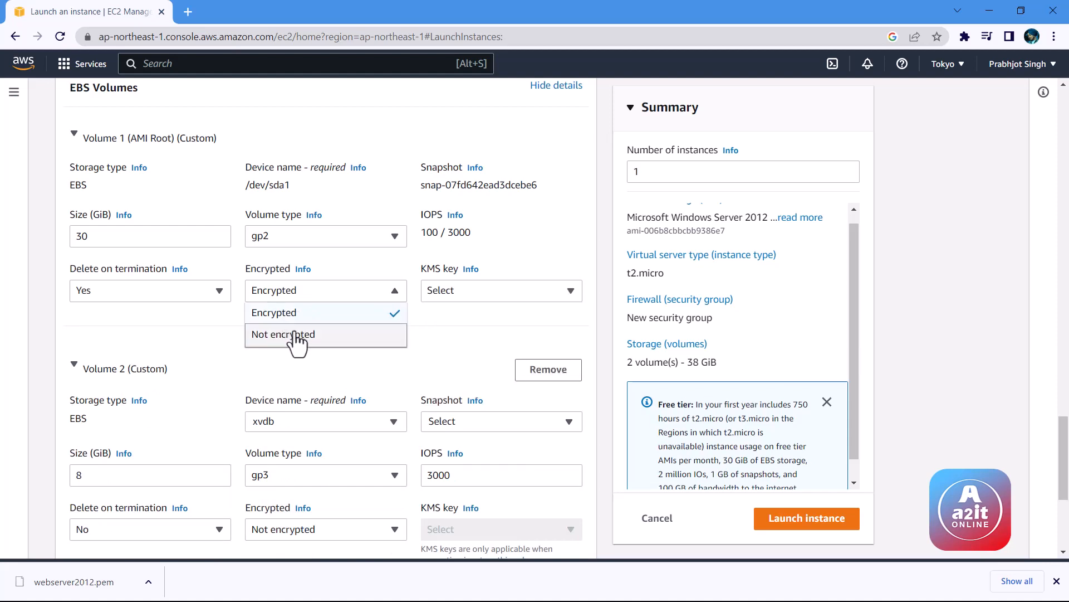
left_click(338, 337)
- Review the second EBS volume's settings and collapse the details of both volumes
scroll(370, 320, "down", 2)
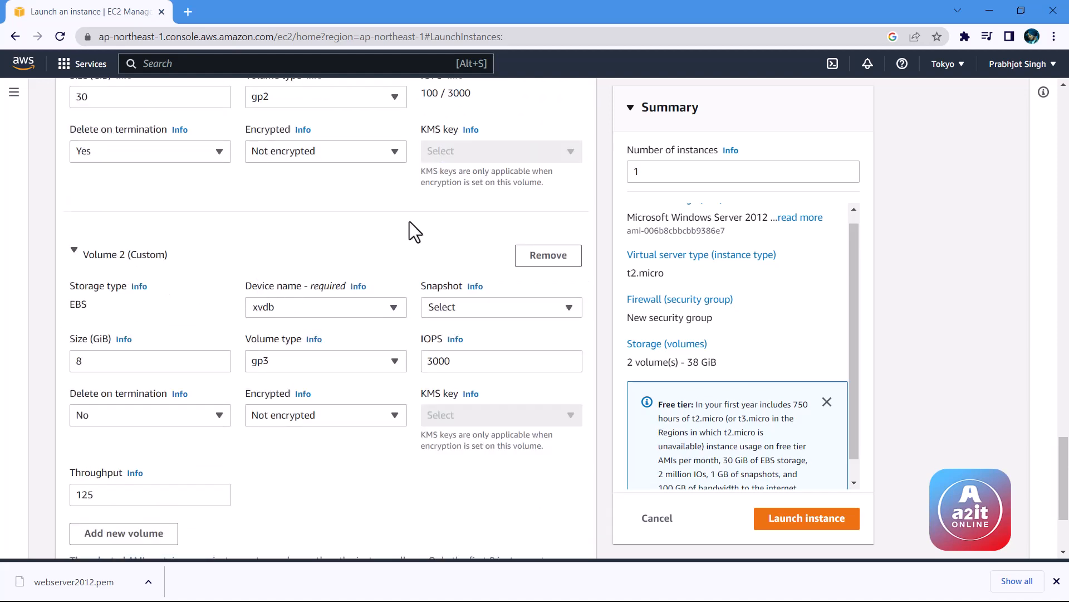
scroll(410, 228, "down", 1)
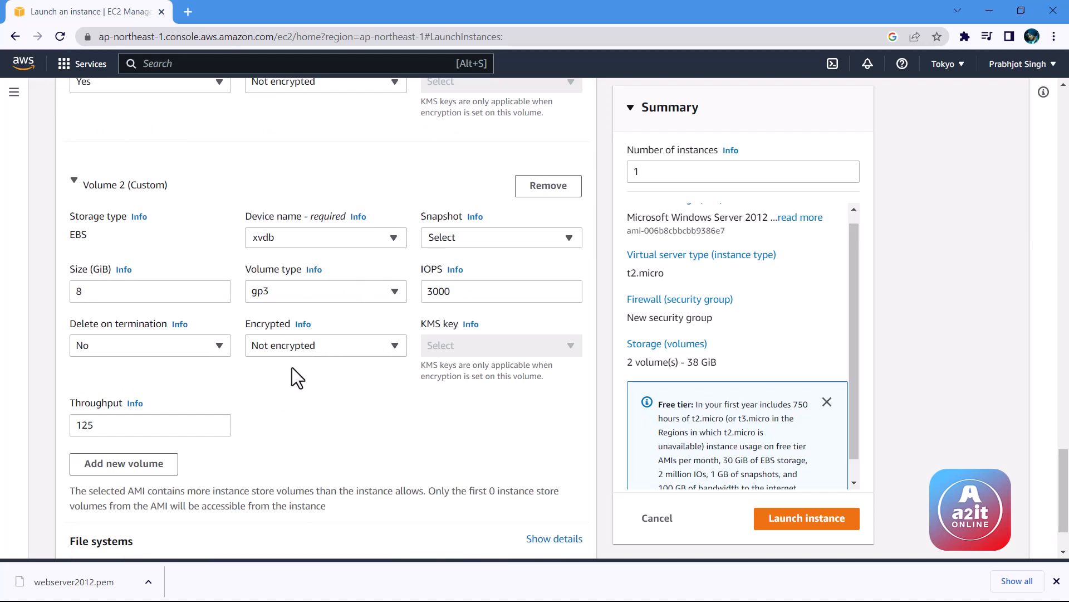
scroll(295, 372, "down", 1)
scroll(259, 319, "up", 3)
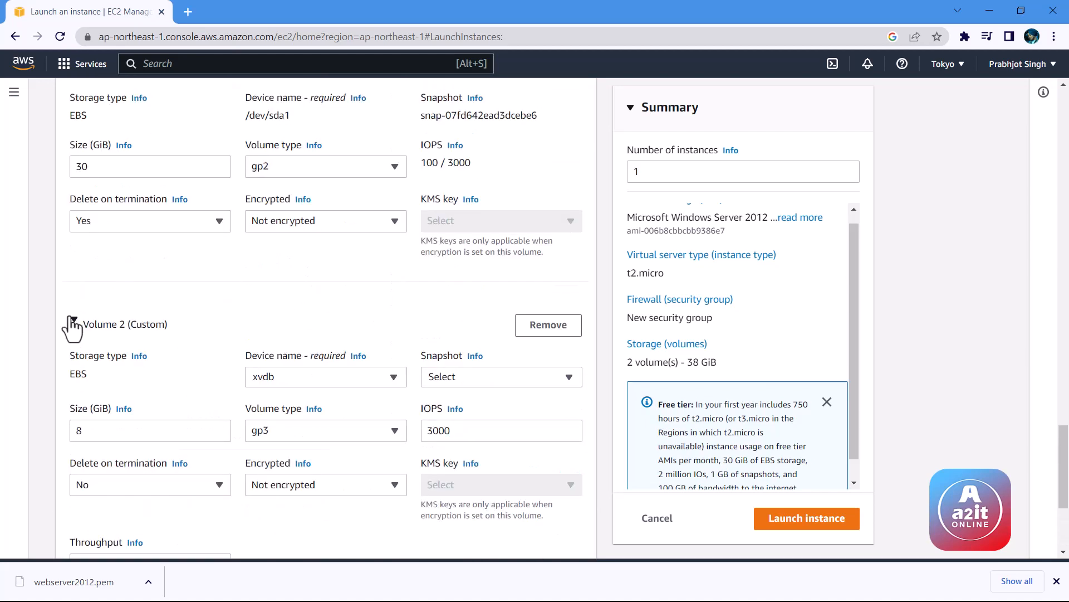
left_click(85, 334)
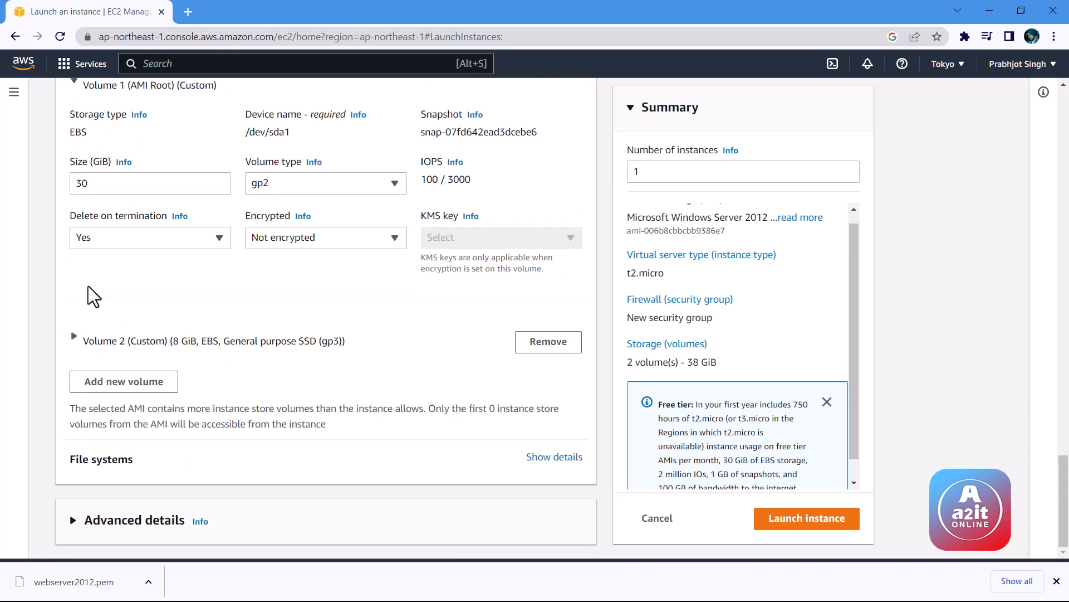
scroll(87, 294, "up", 3)
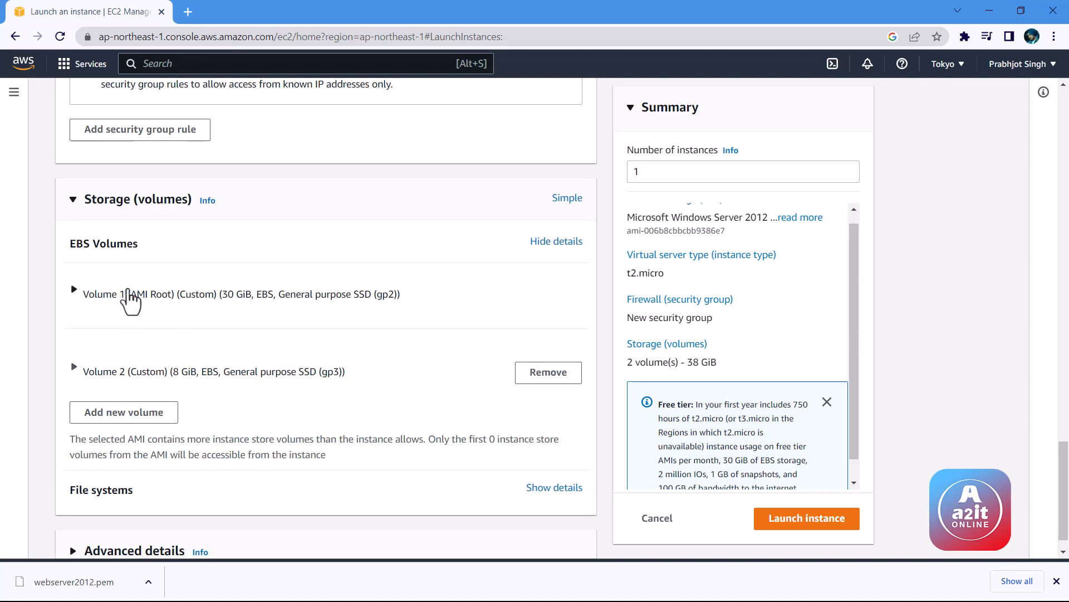
scroll(184, 336, "down", 1)
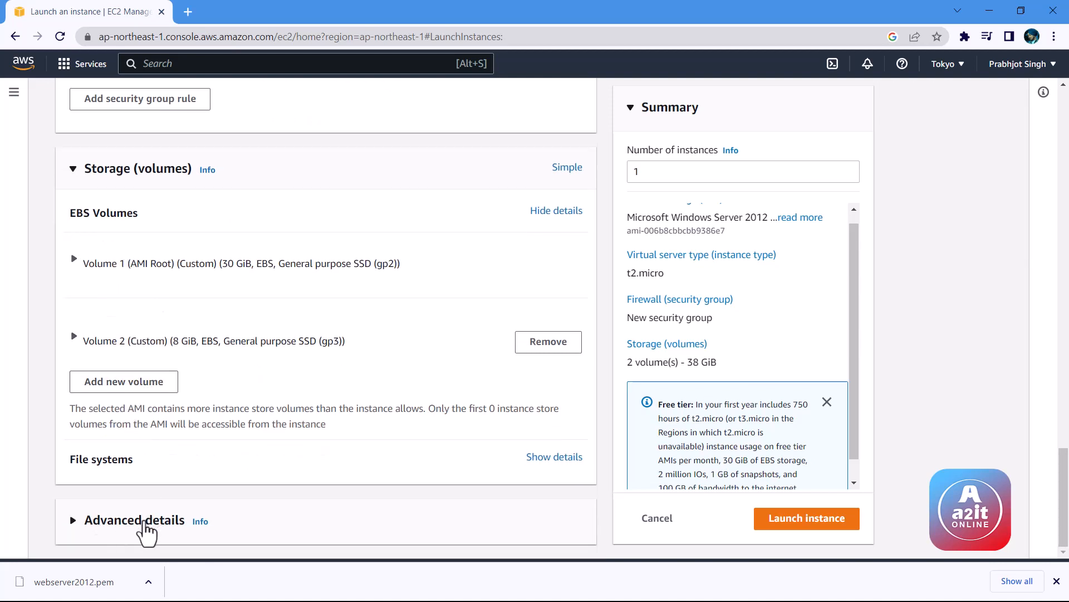
- Expand the instance's advanced details and examine its options from the purchasing option through to user data
left_click(146, 523)
scroll(226, 346, "down", 7)
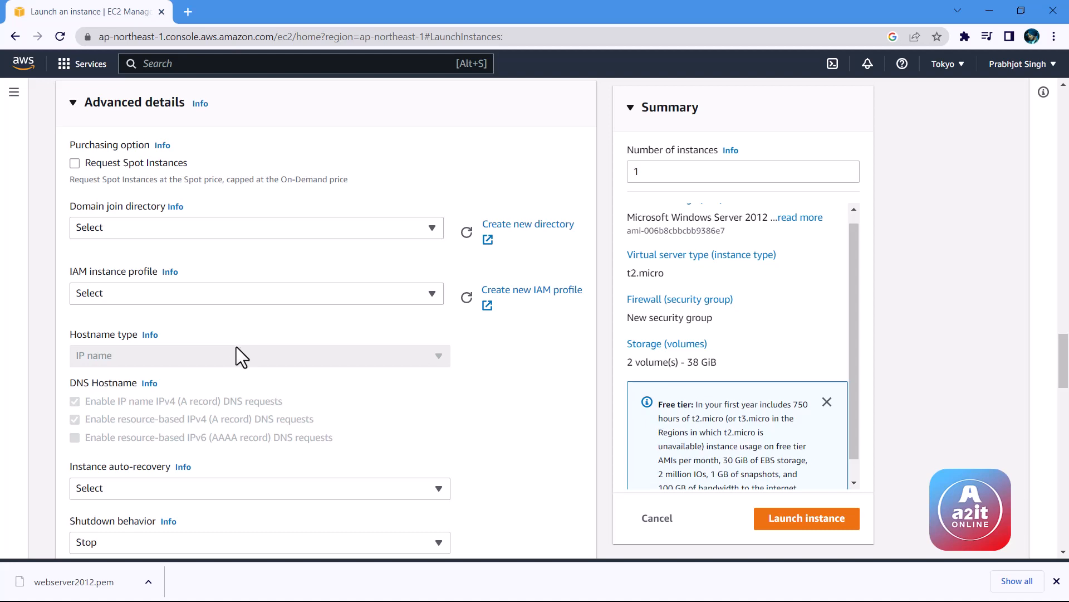
scroll(234, 289, "down", 1)
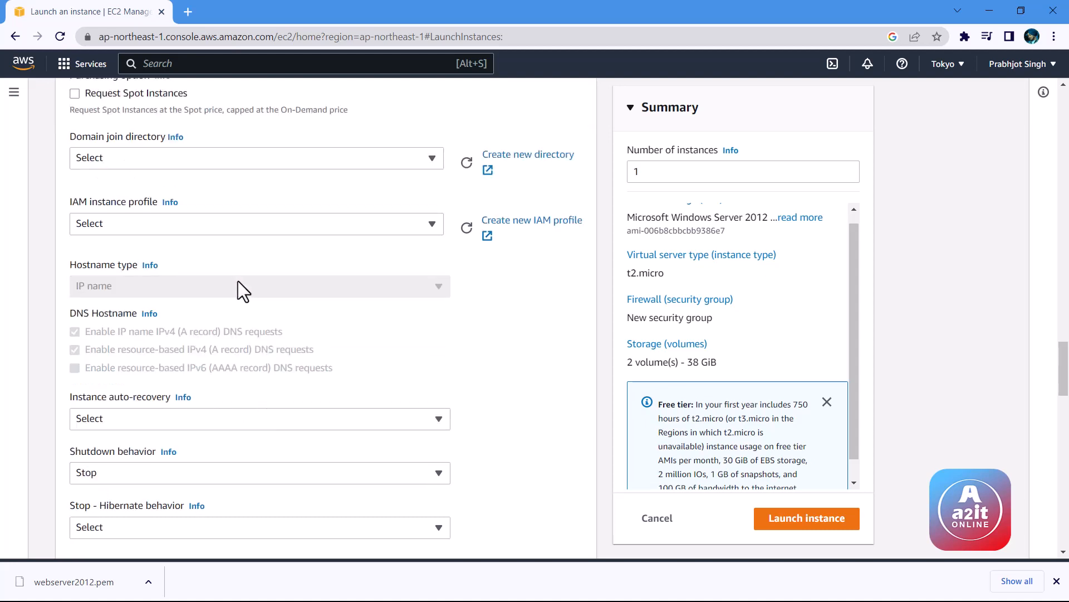
scroll(270, 278, "down", 2)
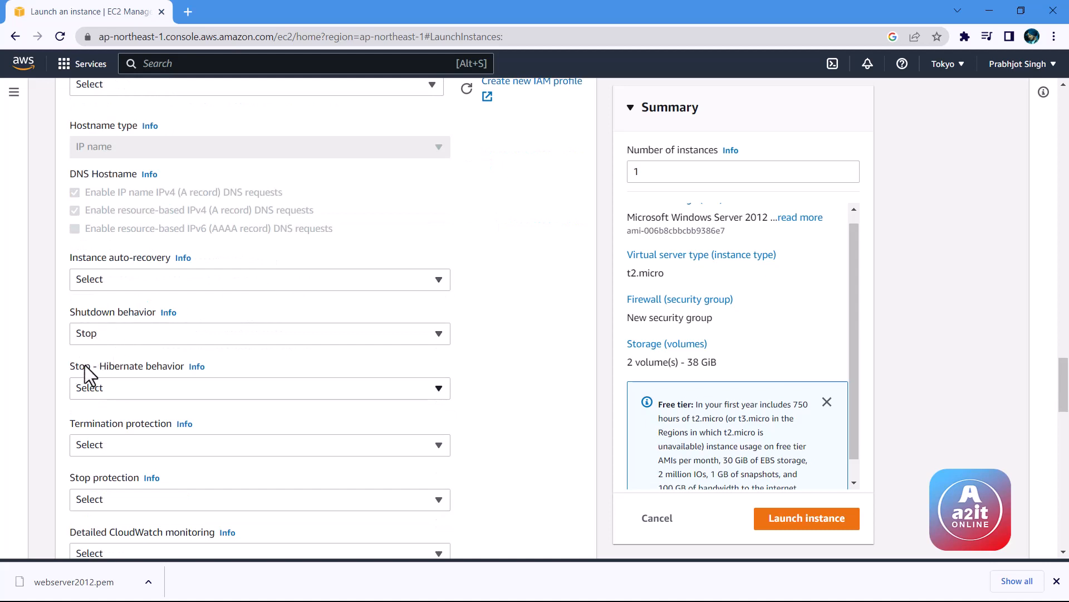
scroll(111, 384, "down", 1)
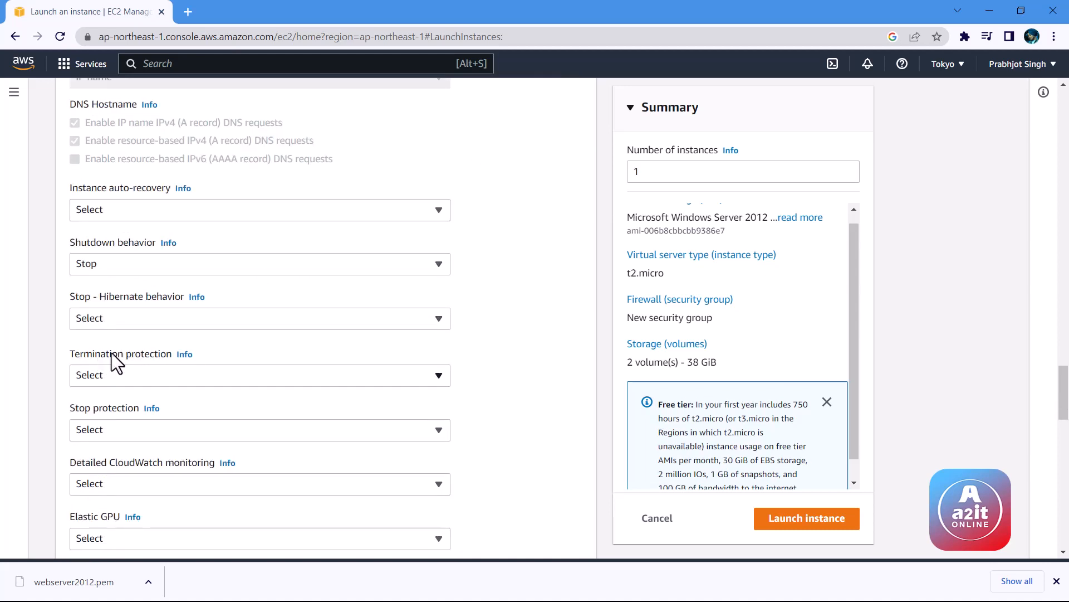
scroll(143, 363, "down", 1)
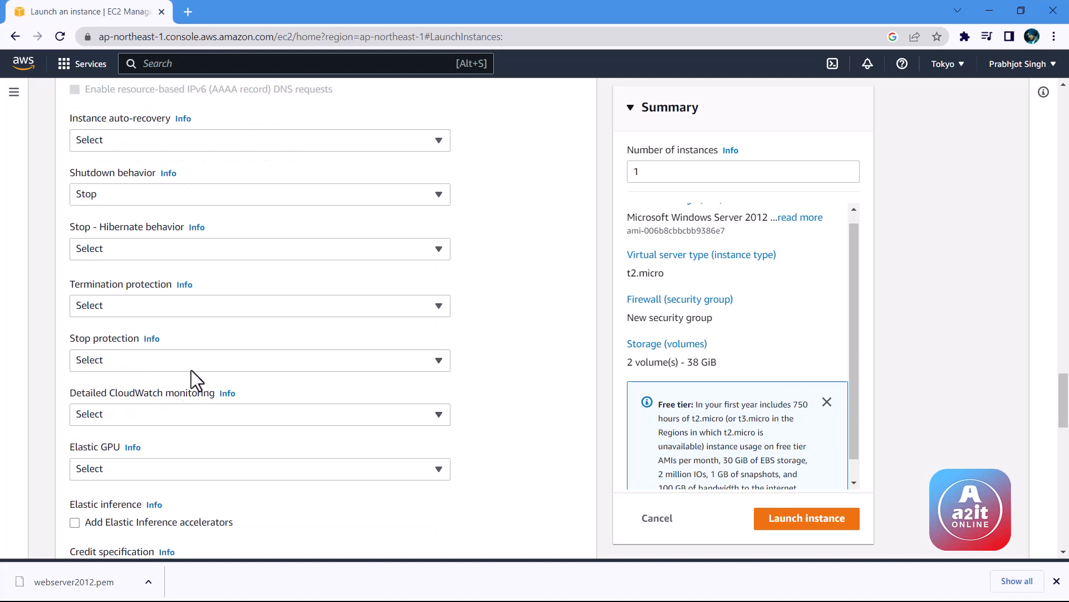
scroll(189, 363, "down", 5)
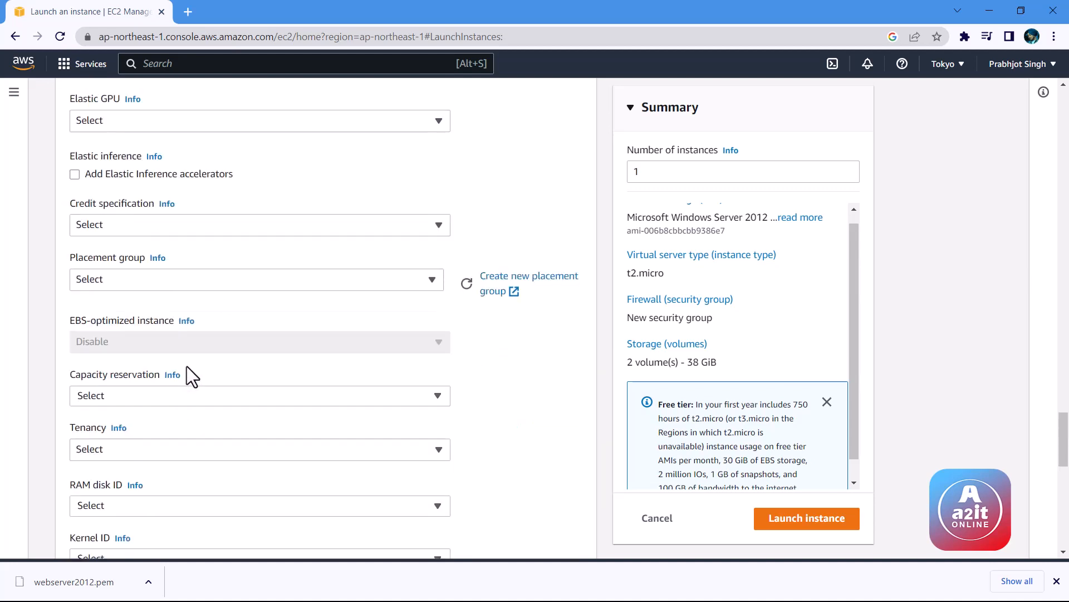
scroll(187, 372, "down", 7)
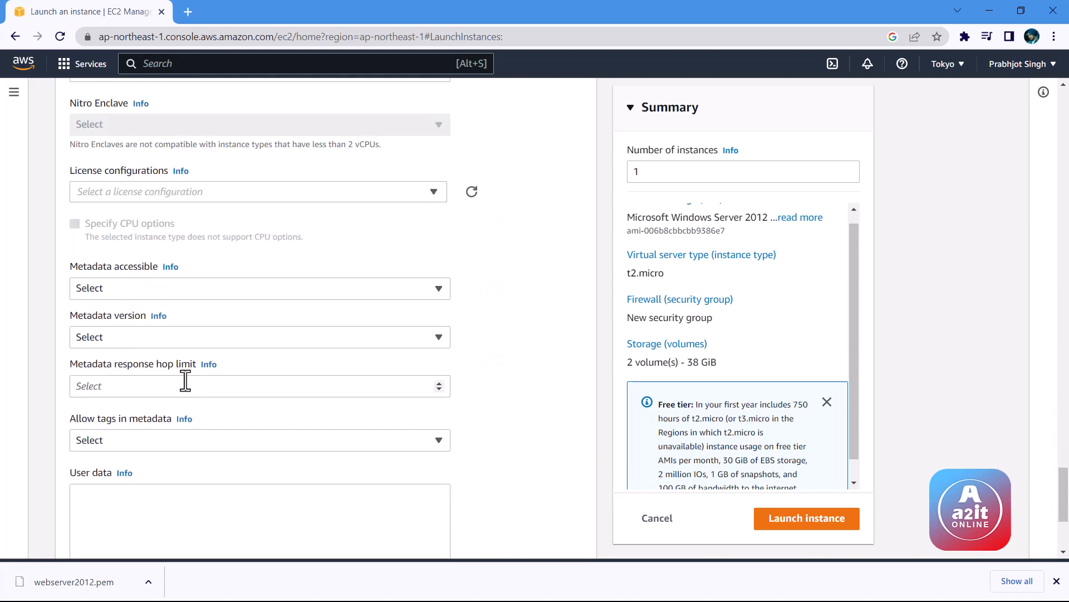
scroll(185, 379, "down", 3)
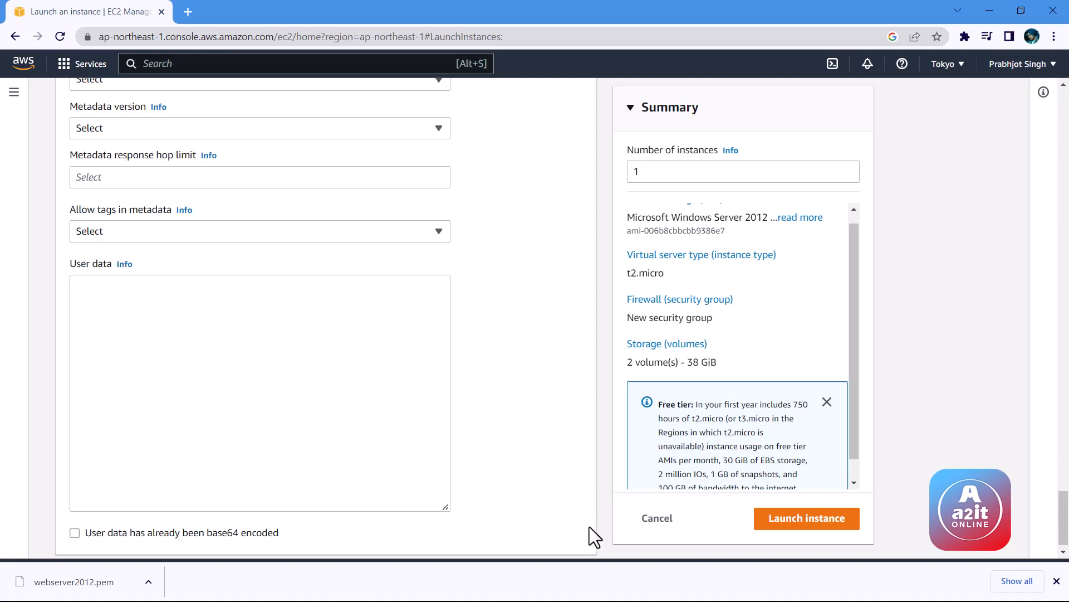
- Launch the instance and review its launch log, leaving the log collapsed
left_click(814, 521)
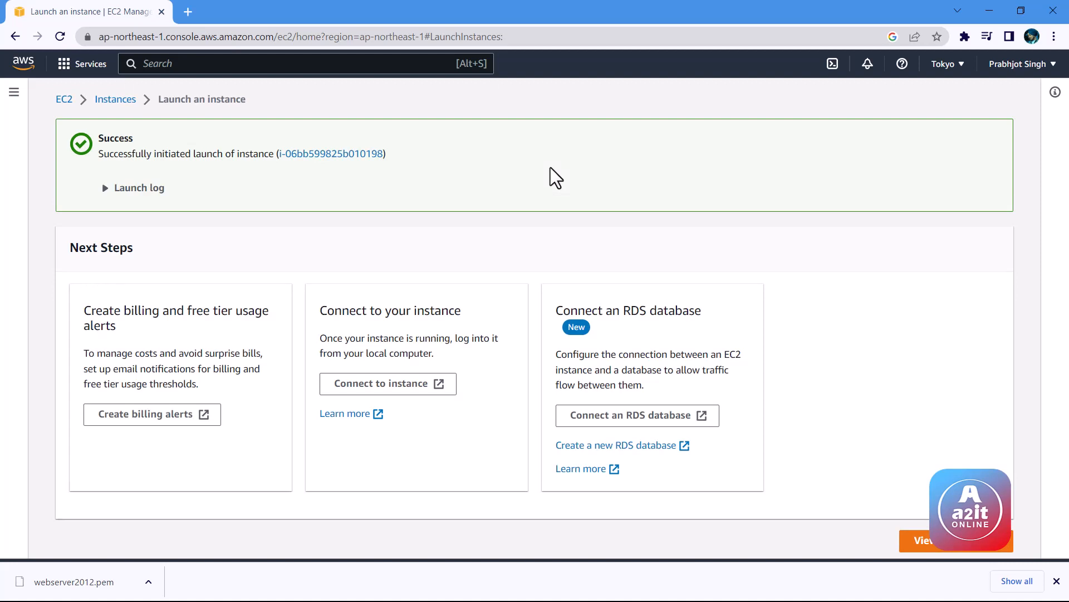
left_click(134, 189)
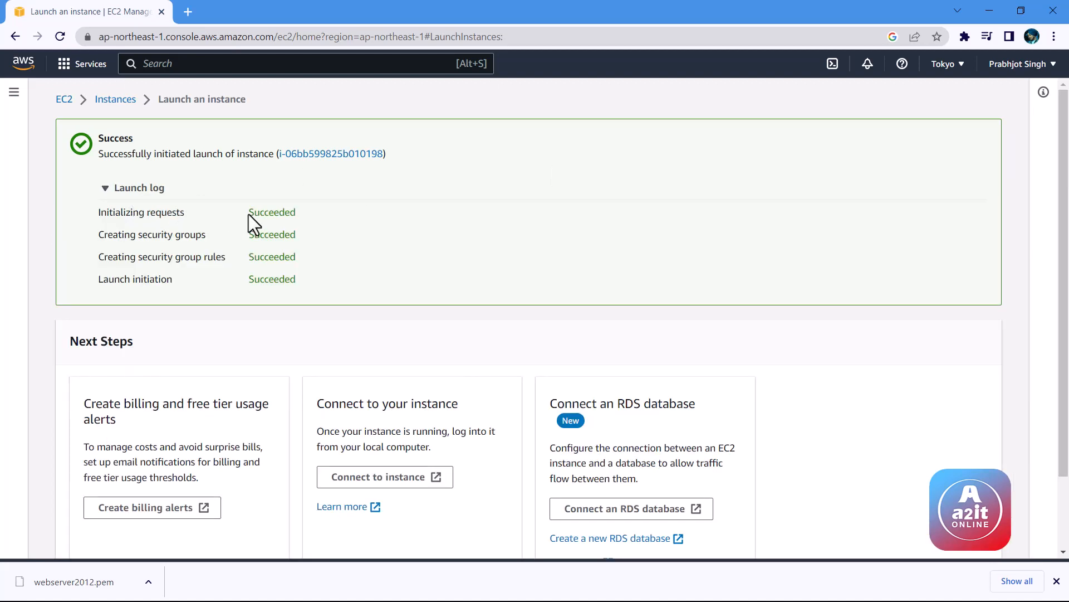
left_click_drag(252, 214, 310, 248)
left_click(301, 234)
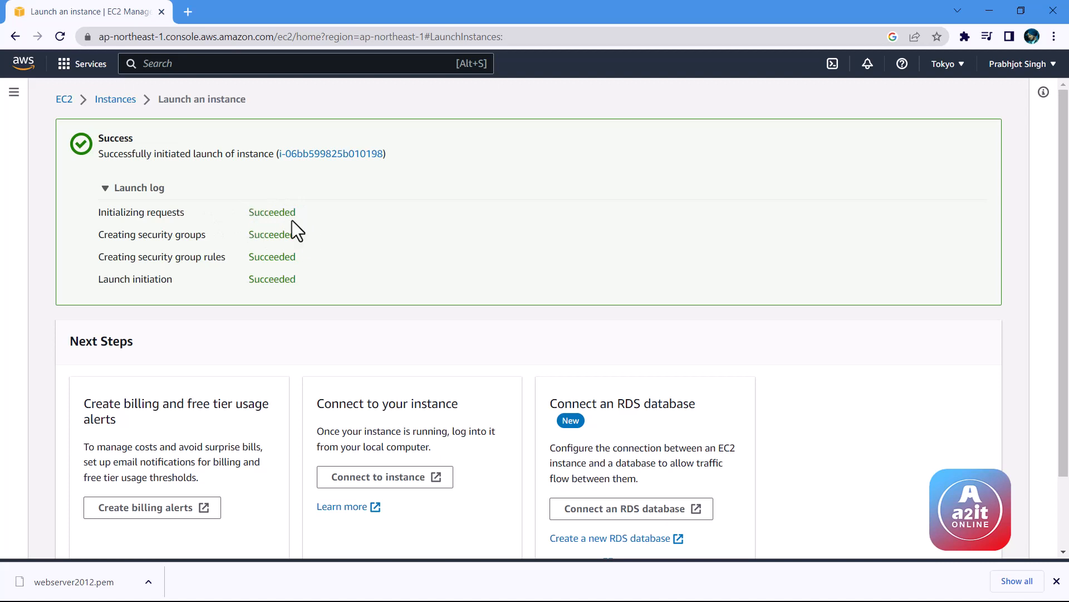
left_click(134, 192)
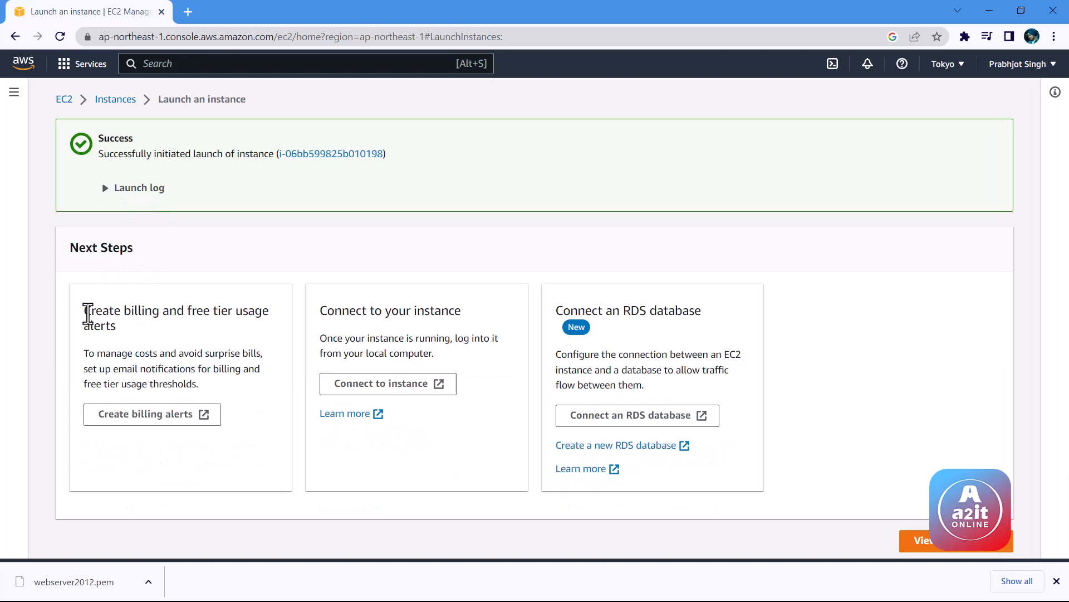
- Open the billing alert preferences, save them with Receive Free Tier Usage Alerts enabled, and return to the instance launch page
left_click_drag(88, 314, 132, 313)
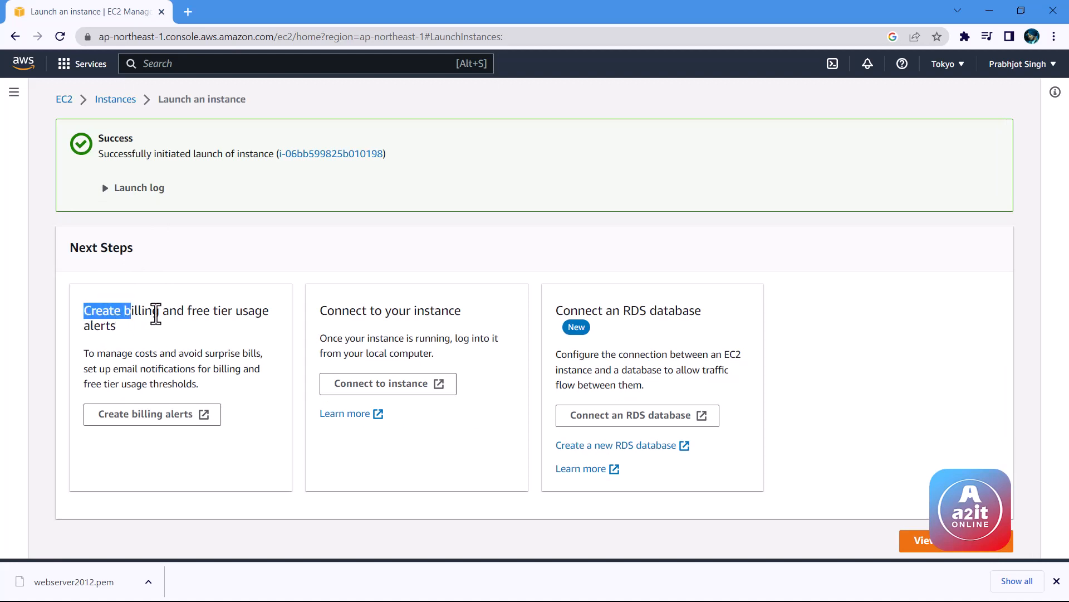
left_click(206, 313)
left_click(152, 414)
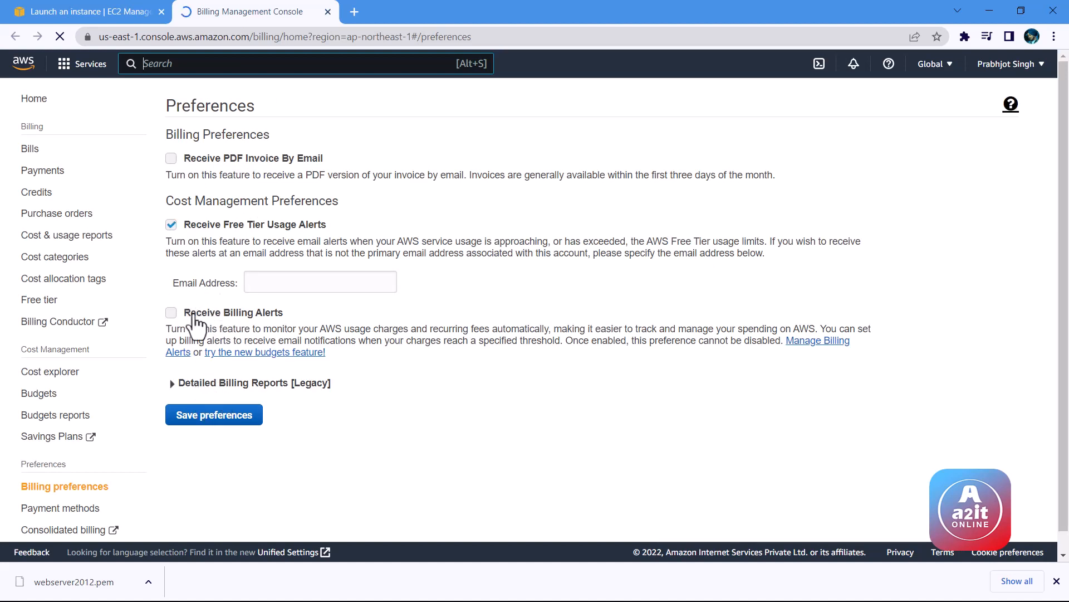
left_click(215, 423)
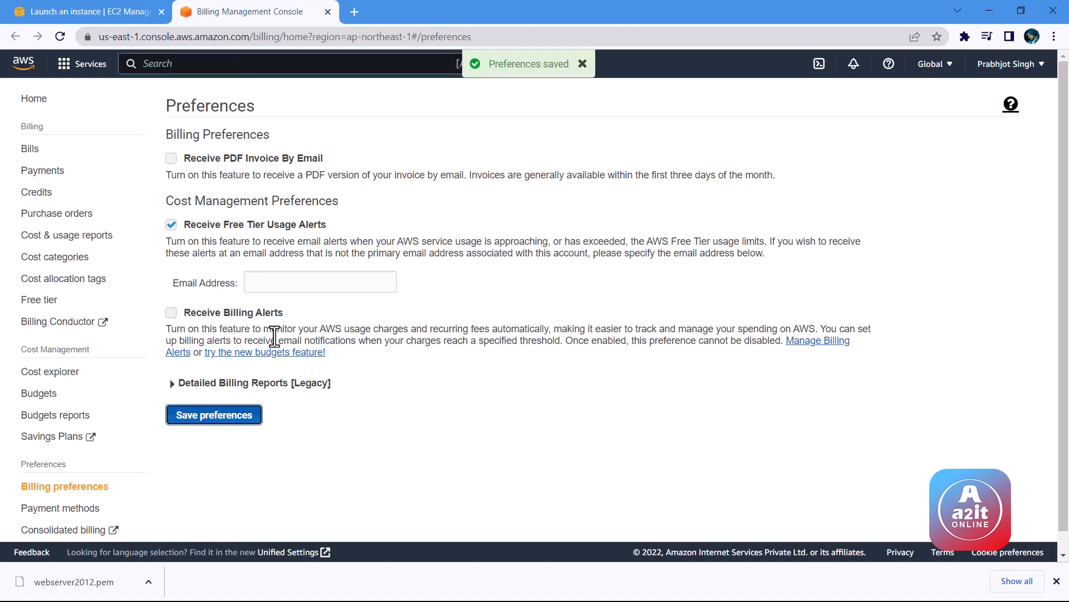
left_click(327, 12)
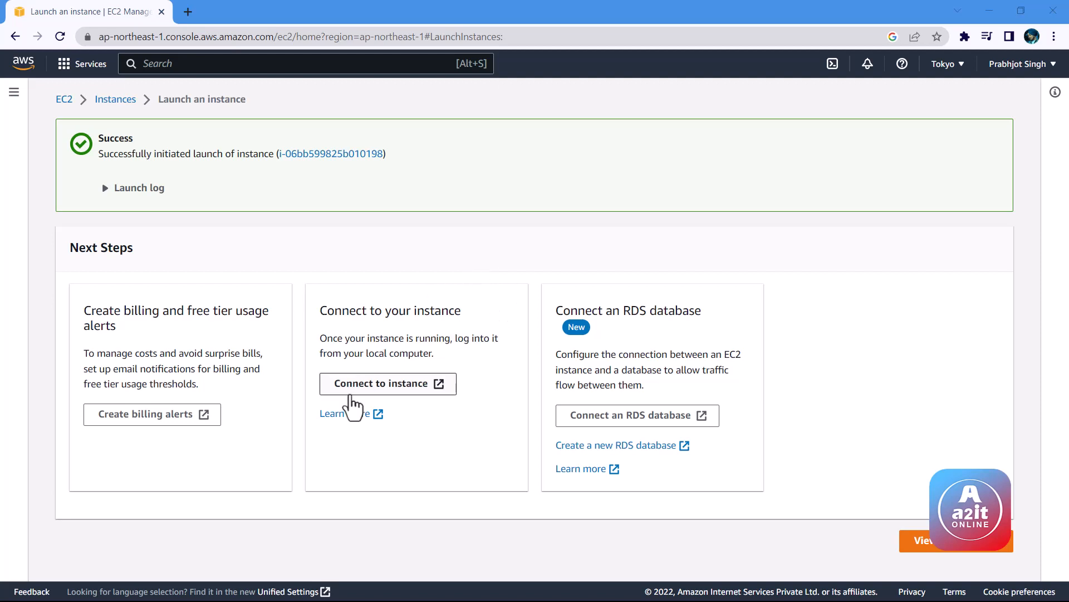
- Open the connection options for the launched instance and download the remote desktop file for the RDP client
left_click(385, 384)
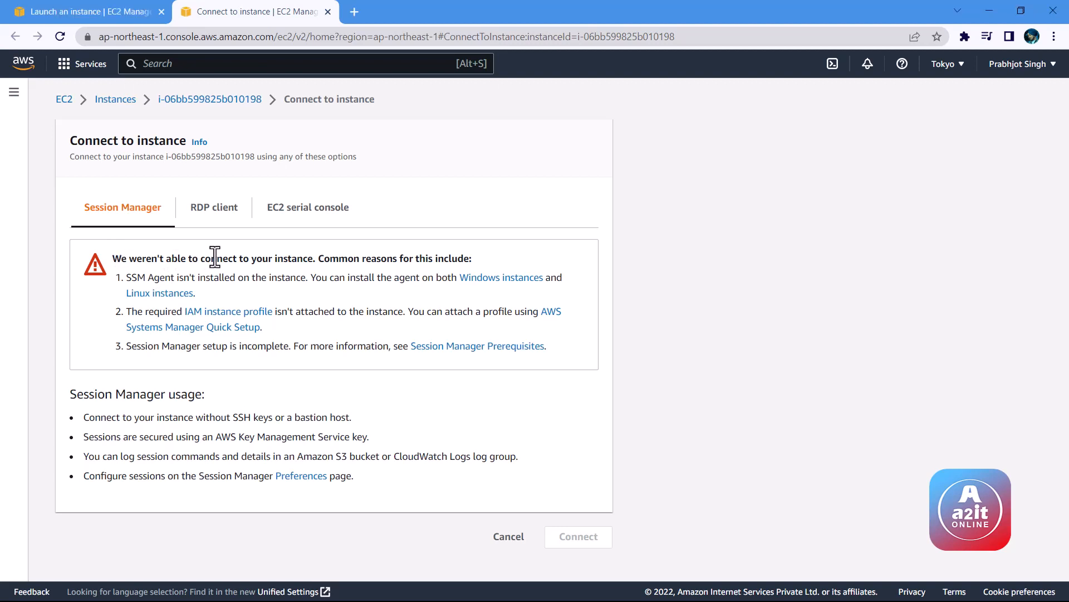
left_click_drag(112, 258, 210, 258)
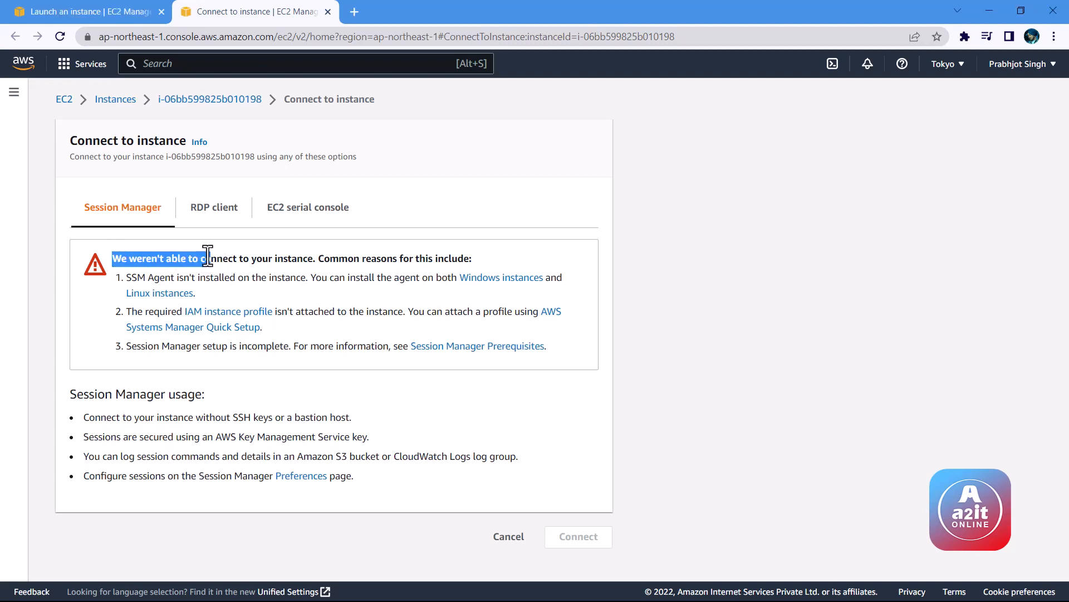
left_click(239, 263)
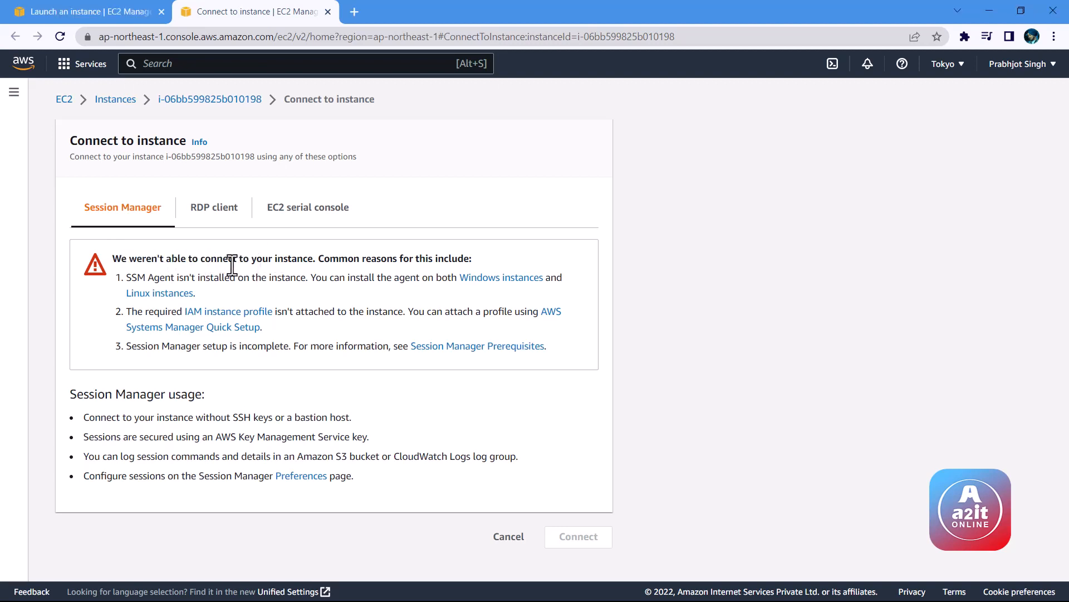
left_click(204, 213)
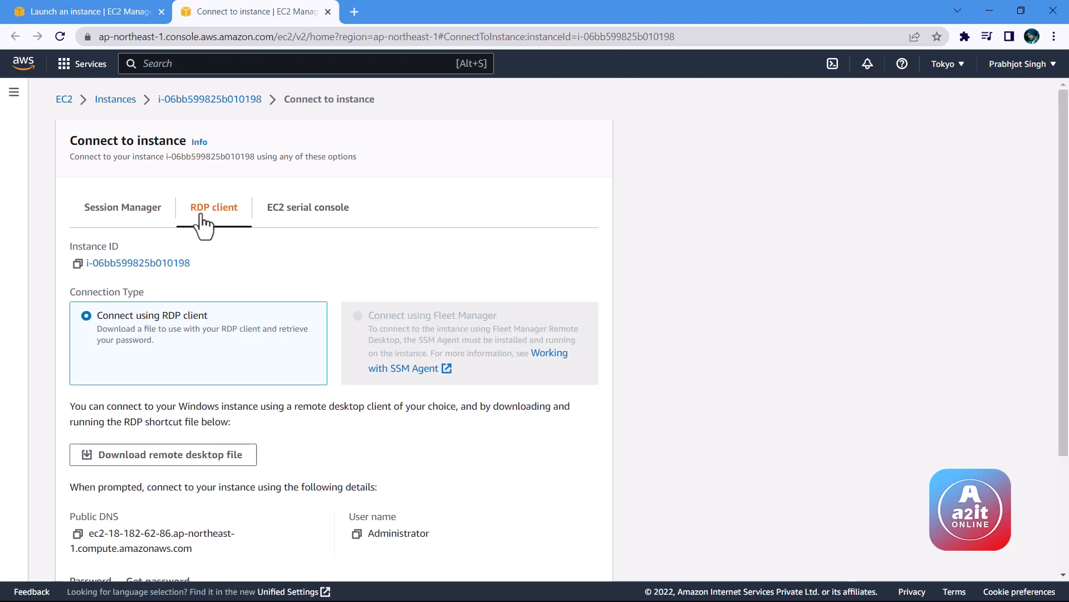
scroll(168, 266, "down", 3)
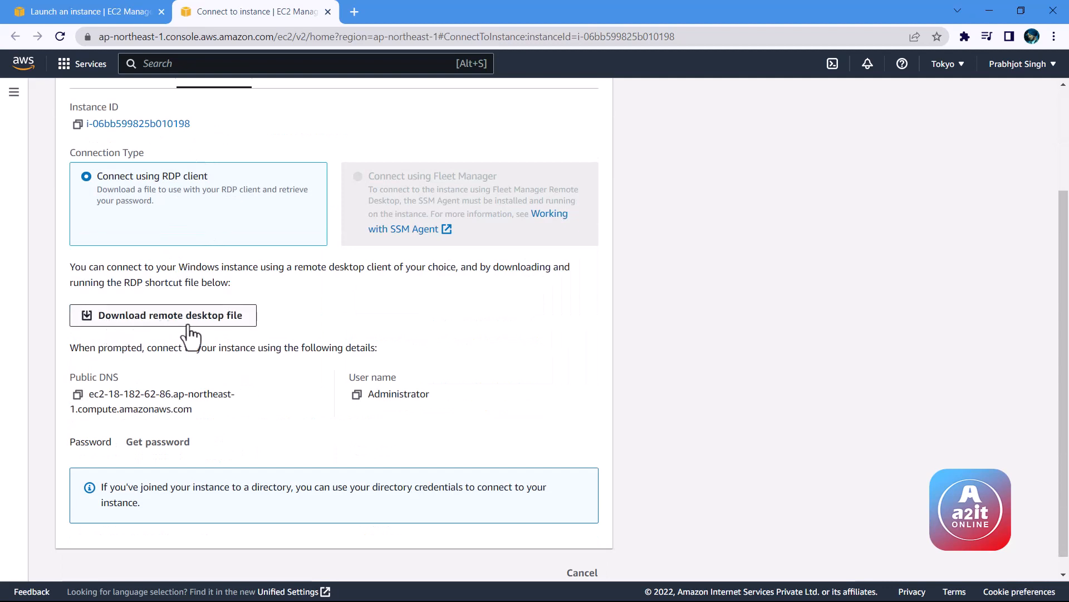
left_click(209, 320)
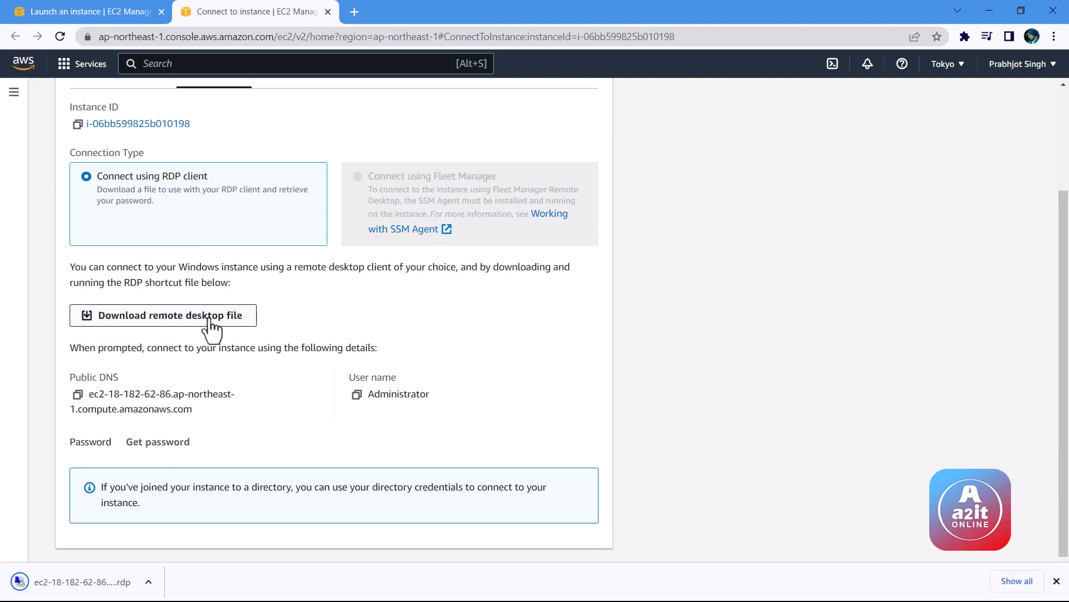
- Upload the private key file webserver2012.pem from the Downloads folder and decrypt the instance's Windows administrator password
left_click(150, 443)
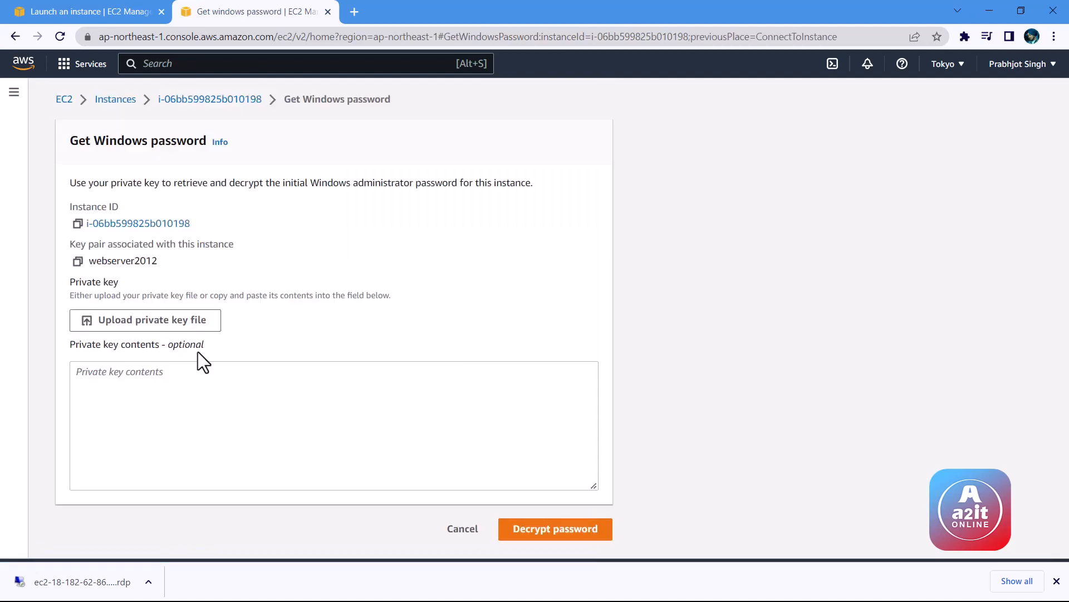
left_click(138, 324)
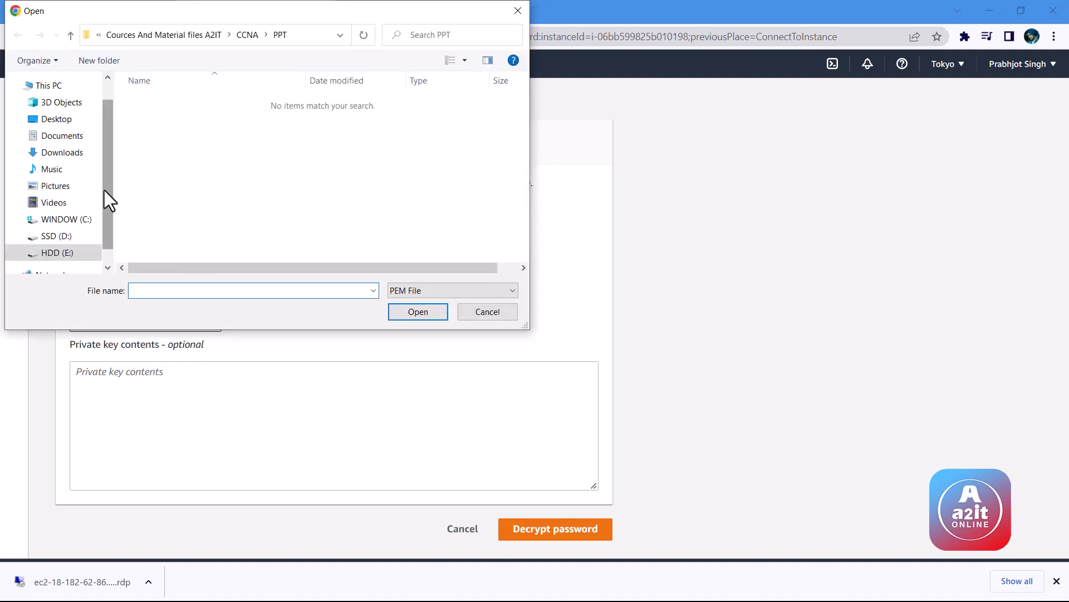
left_click(70, 153)
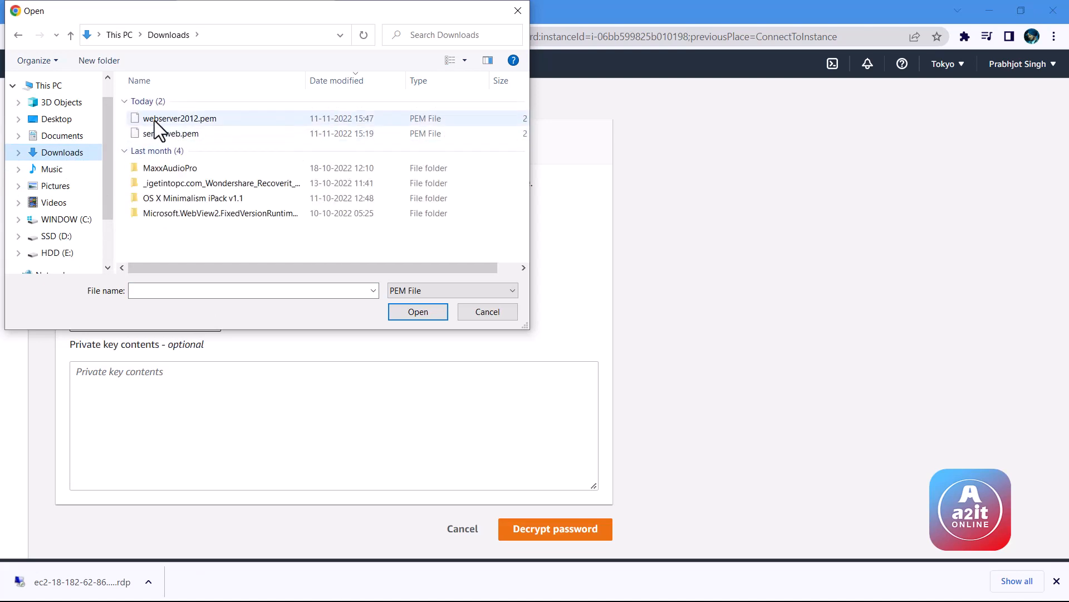
left_click(215, 119)
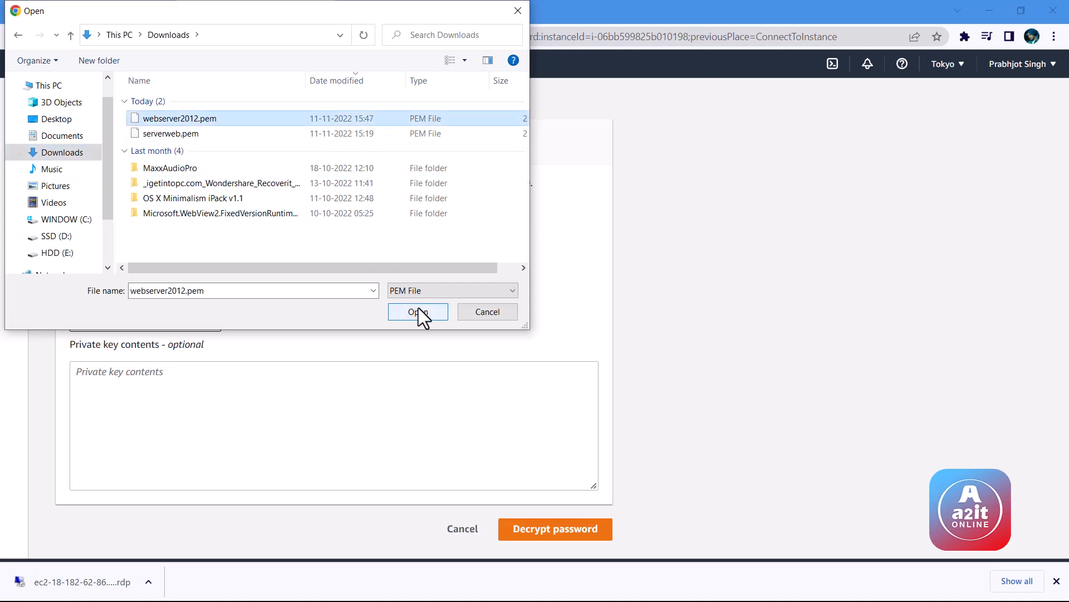
left_click(419, 313)
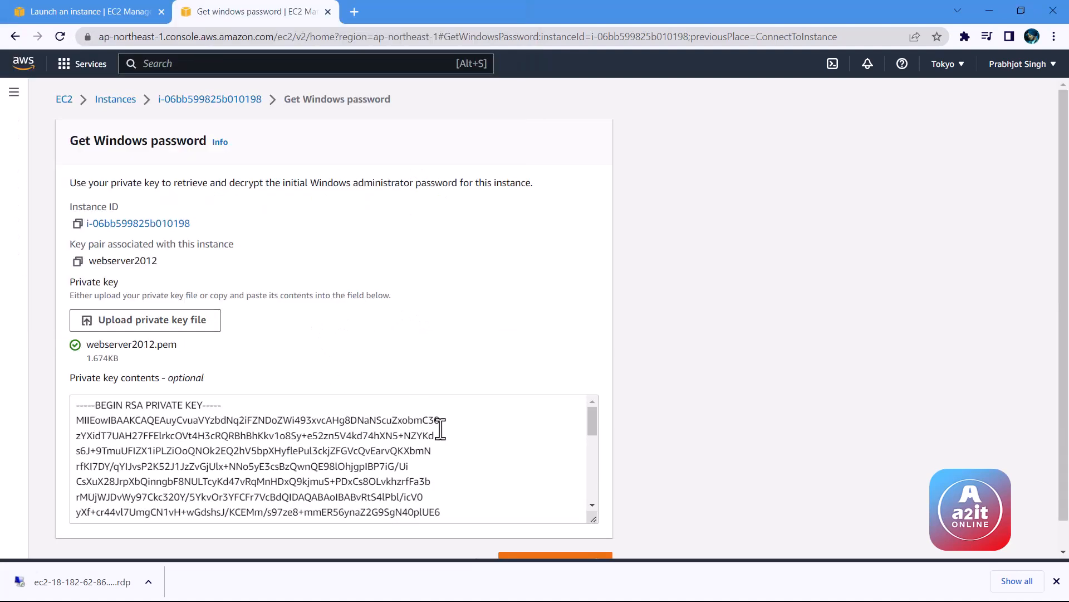
scroll(394, 382, "down", 1)
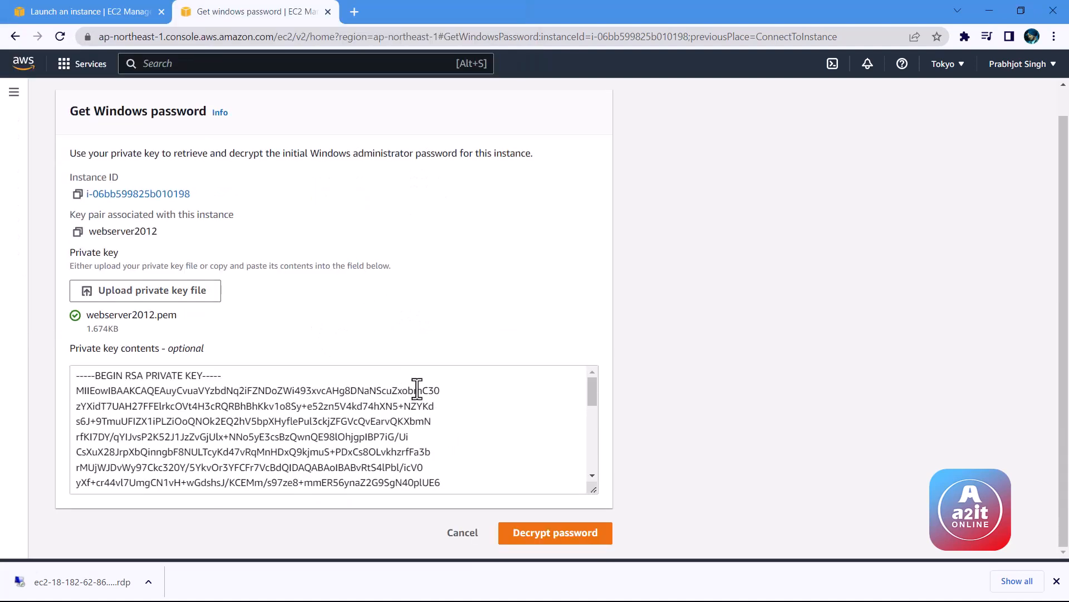
left_click(565, 536)
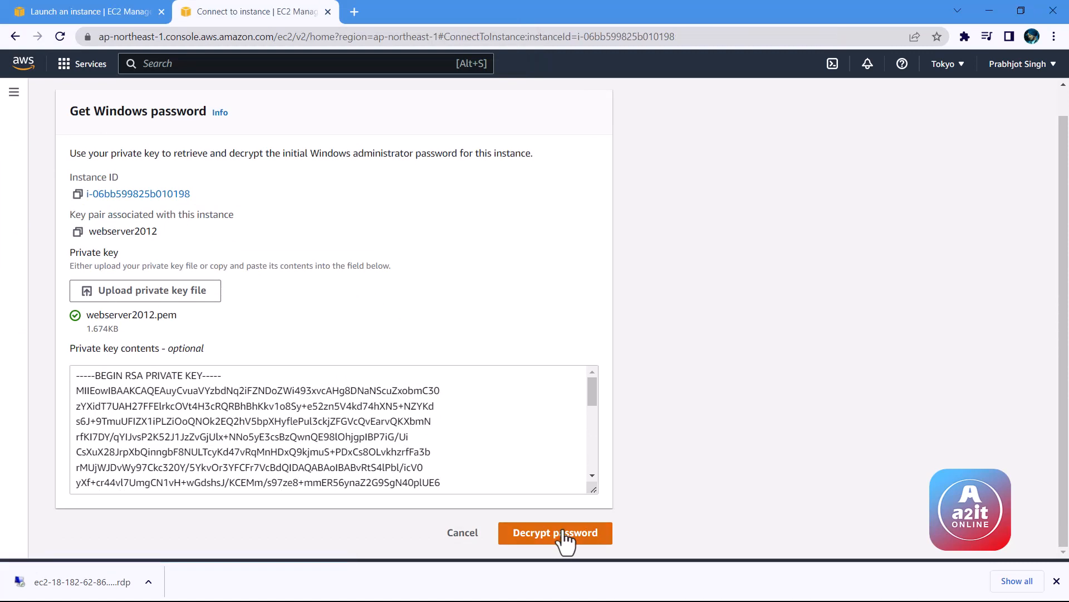
- Copy the decrypted administrator password from the connection details, paste it into the open Notepad note, and minimize Notepad
scroll(388, 393, "down", 3)
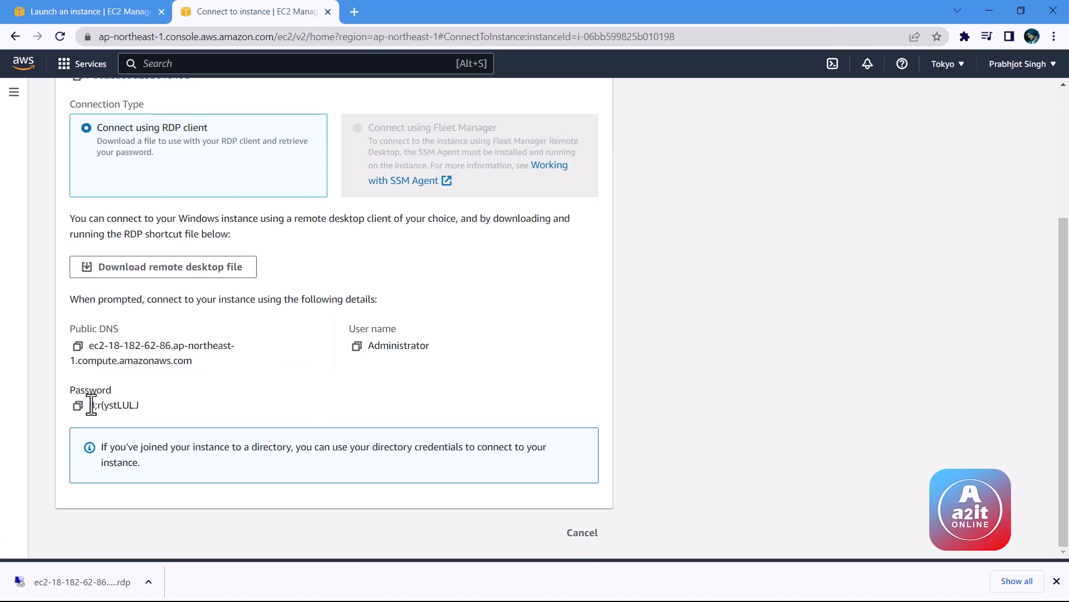
left_click_drag(88, 406, 143, 413)
key("ctrl+c")
key("alt+Tab")
key("ctrl+v")
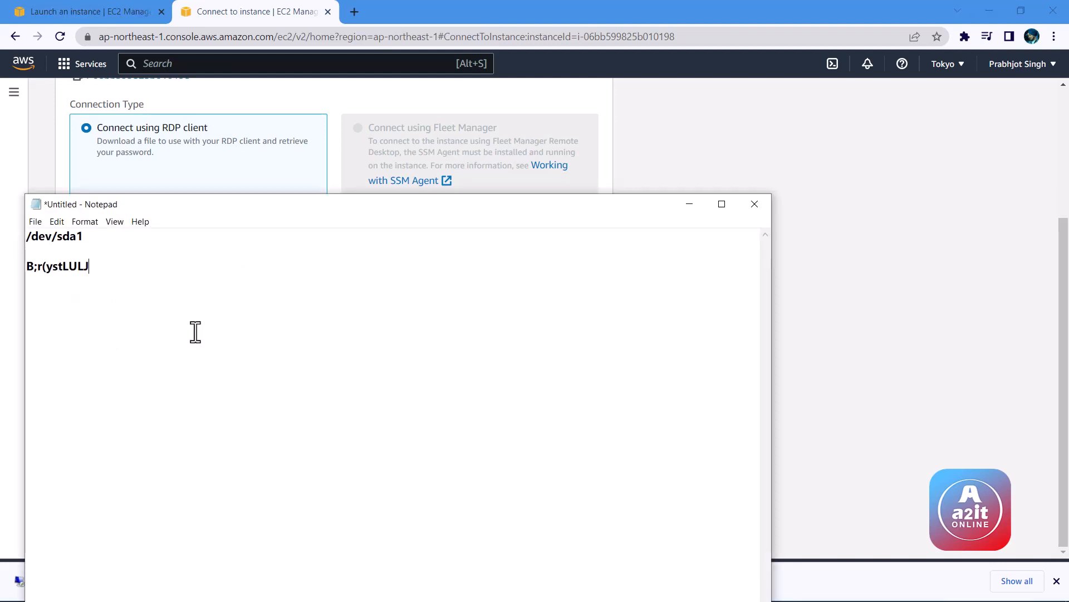
left_click(680, 198)
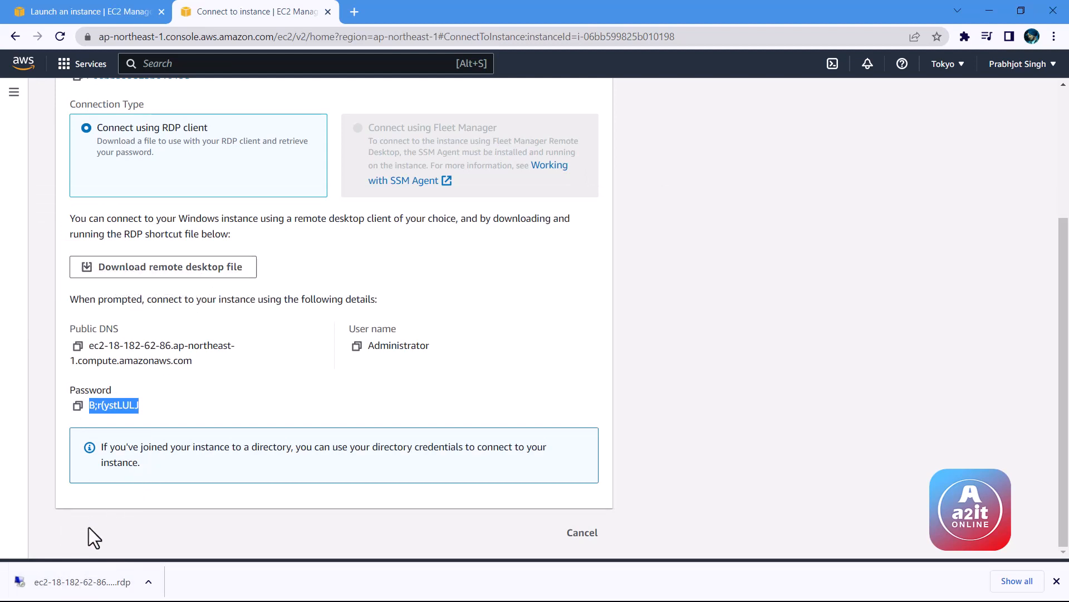
- Open the downloaded remote desktop file, connect despite the unknown publisher, enter the Administrator account password, and accept the certificate prompt
left_click(79, 583)
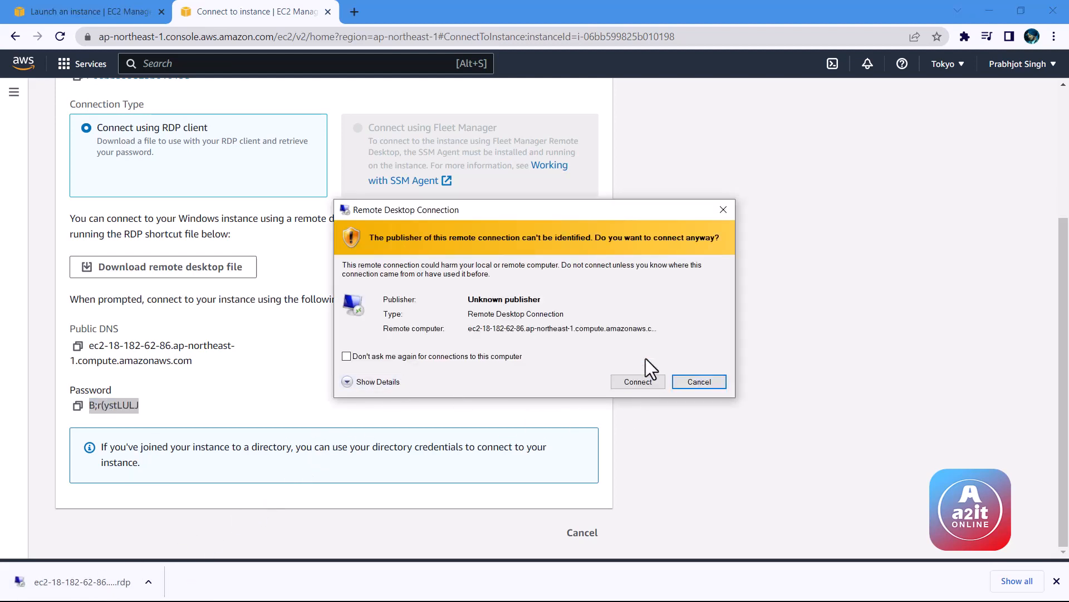
left_click(634, 381)
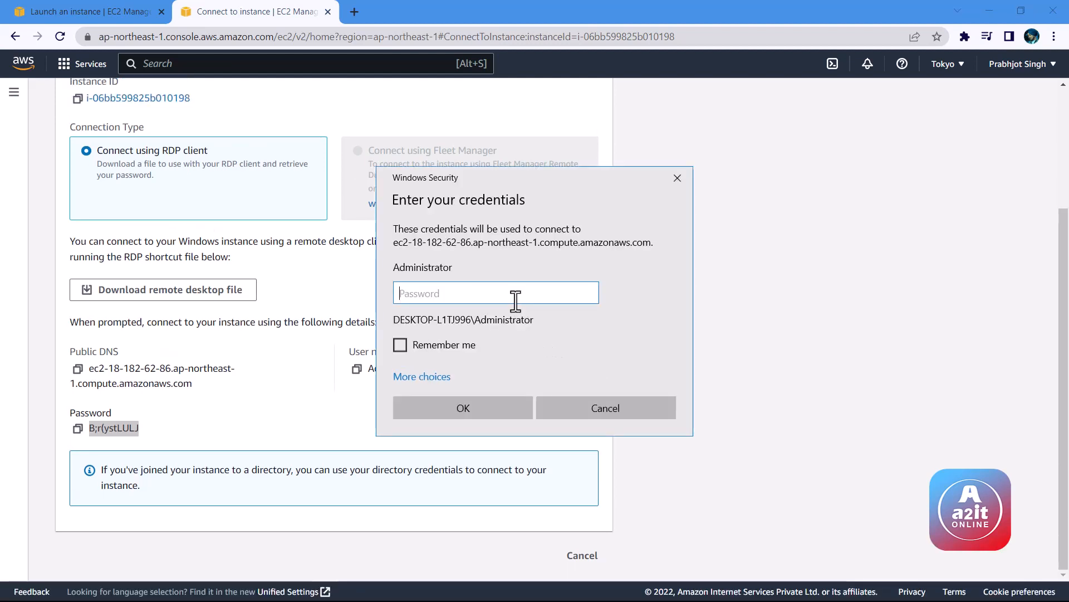
key("ctrl+v")
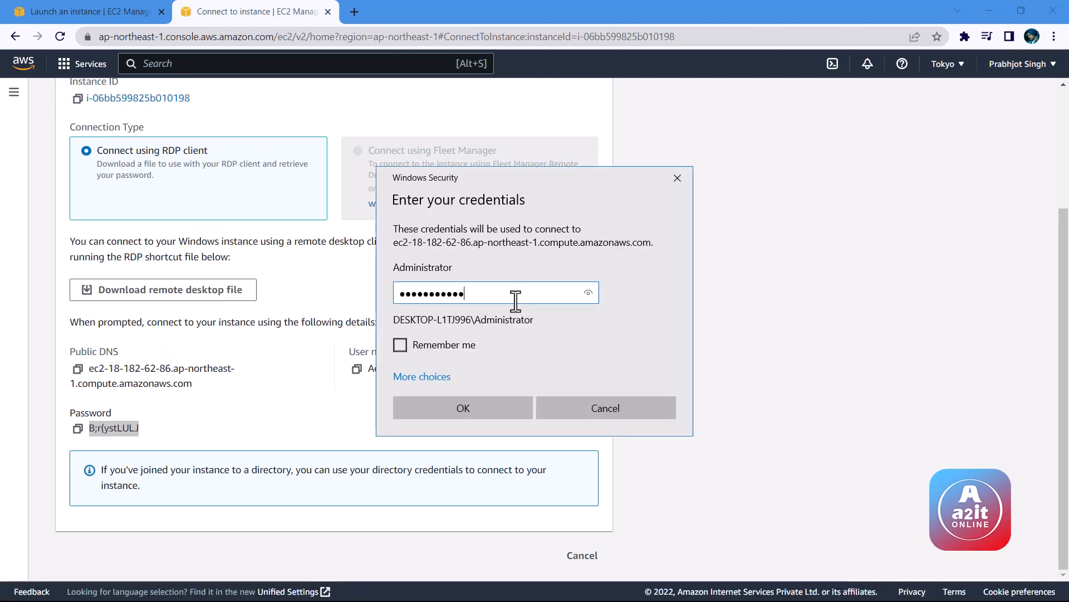
left_click(471, 403)
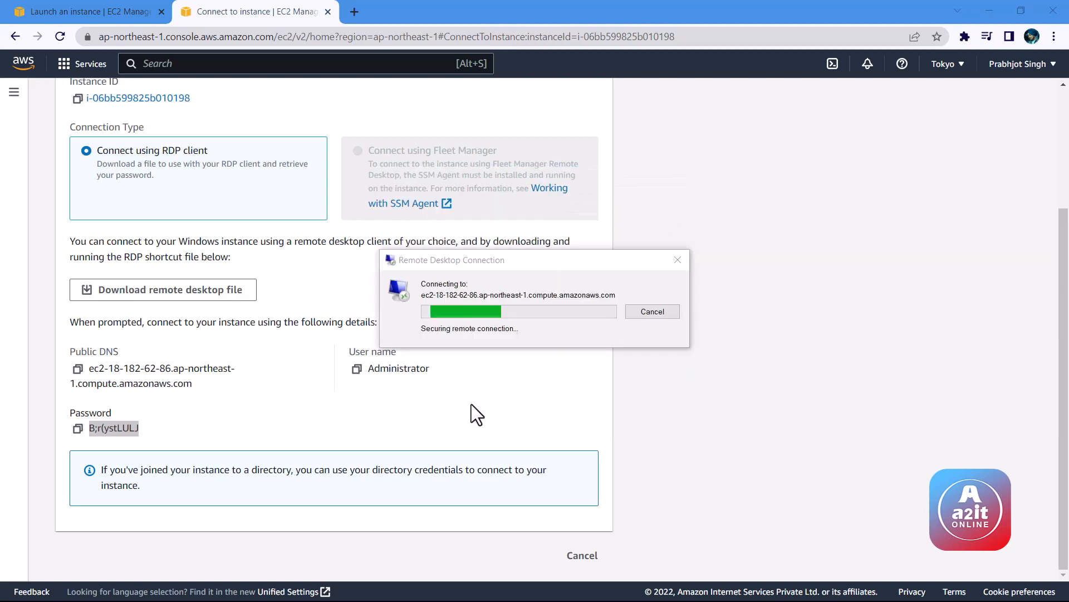
left_click(578, 418)
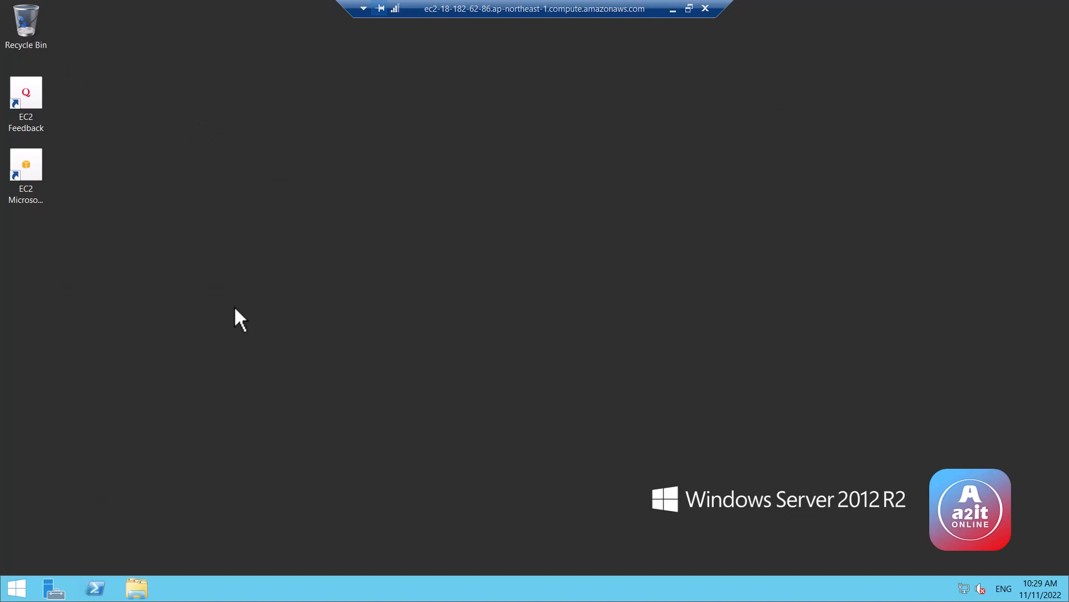
right_click(268, 245)
left_click(673, 209)
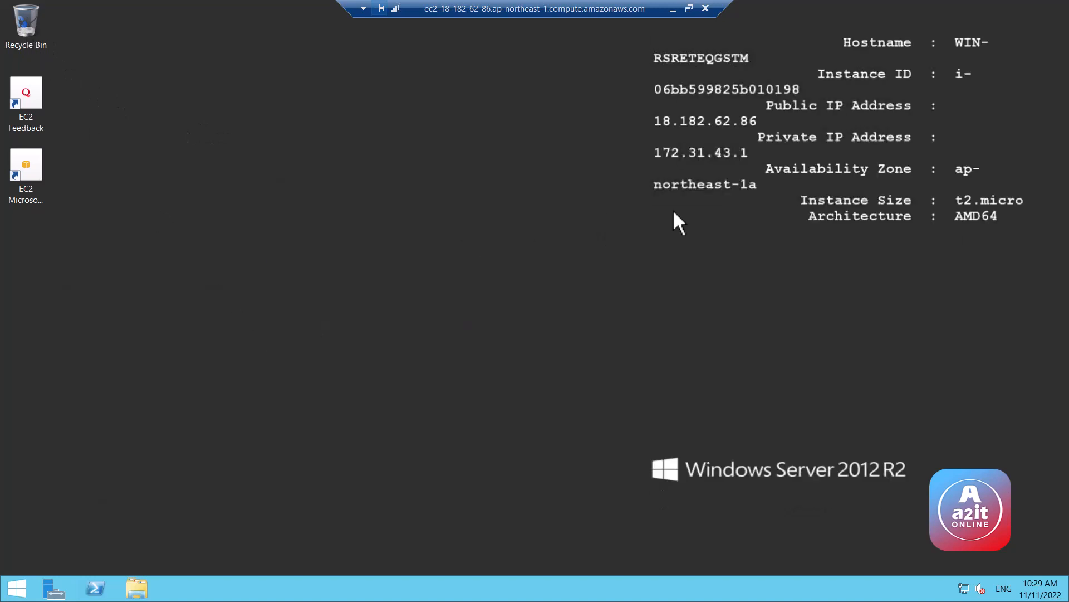